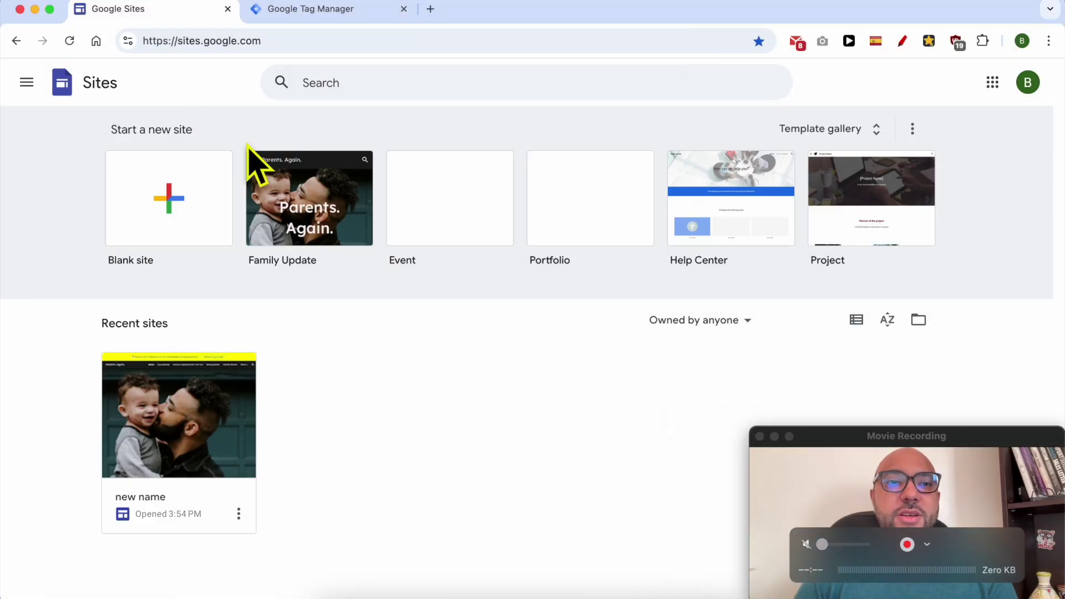
# Open the 'new name' site in the Sites editor, then go to the Tag Manager accounts page.
pyautogui.moveTo(178, 40); pyautogui.dragTo(343, 33)
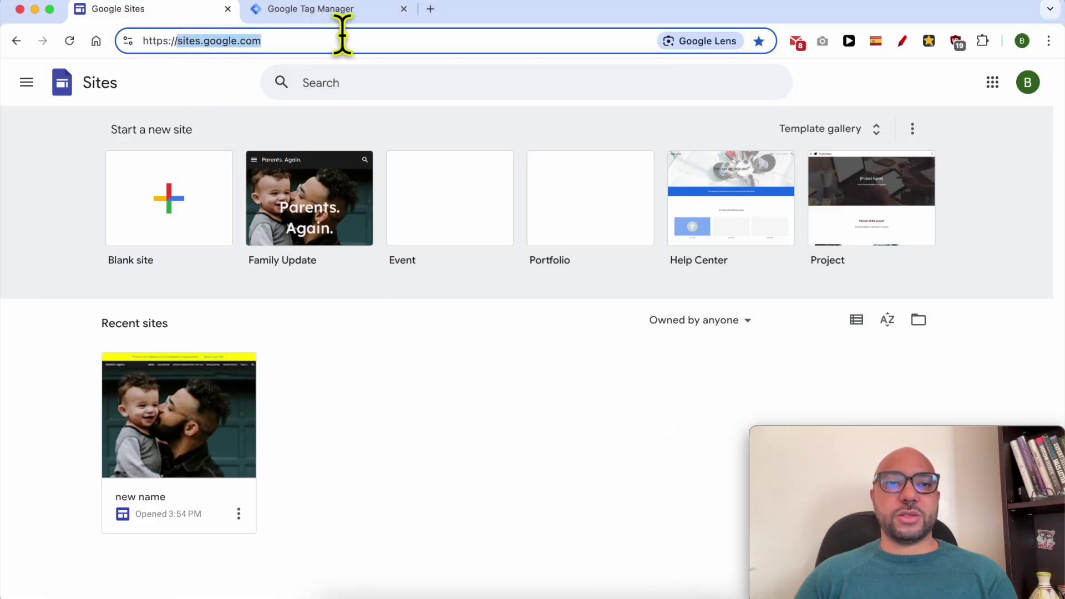
pyautogui.click(183, 416)
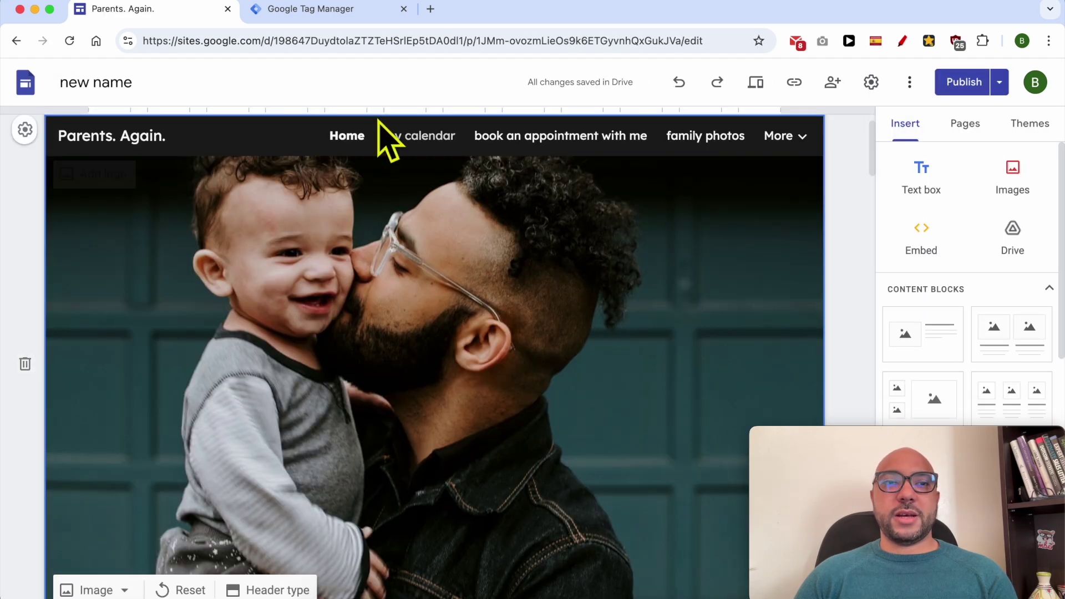
pyautogui.click(314, 9)
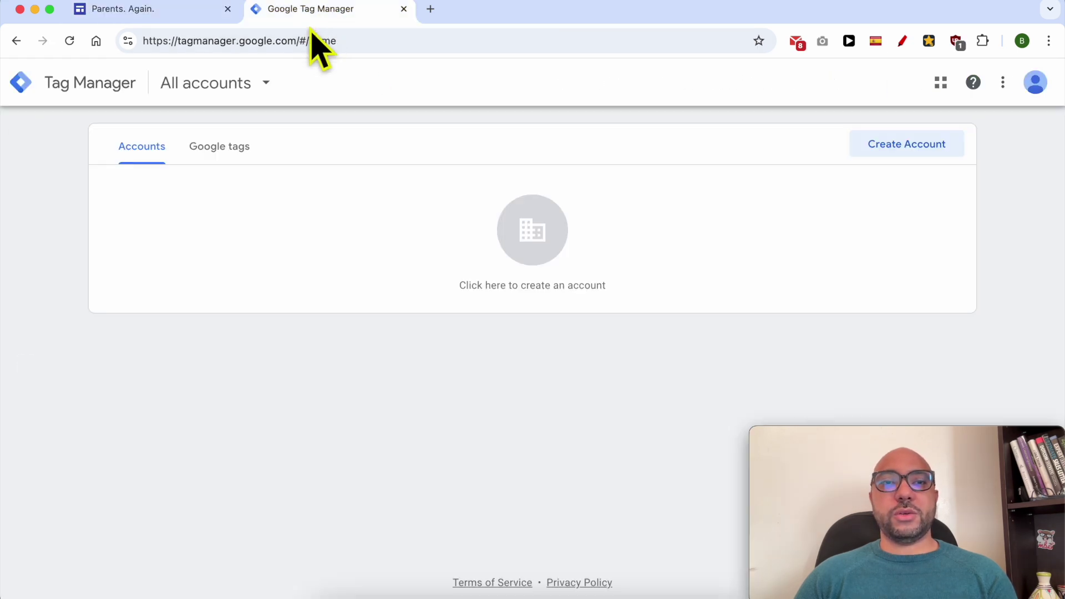
# Start a Tag Manager account named 'My google site' with country United States, ready for a container name.
pyautogui.moveTo(177, 41); pyautogui.dragTo(224, 40)
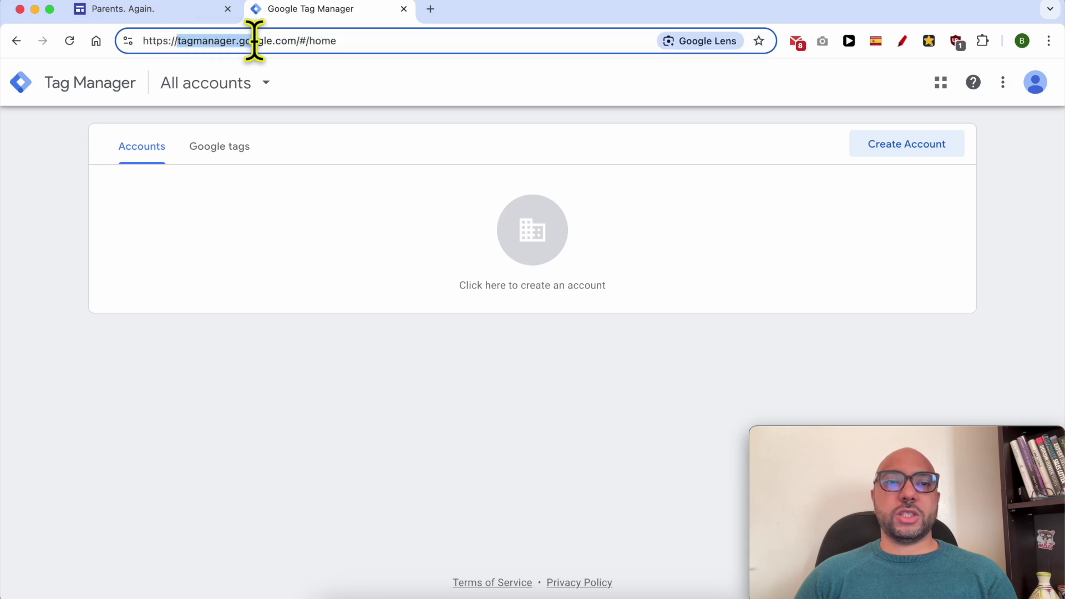
pyautogui.moveTo(299, 41); pyautogui.dragTo(300, 40)
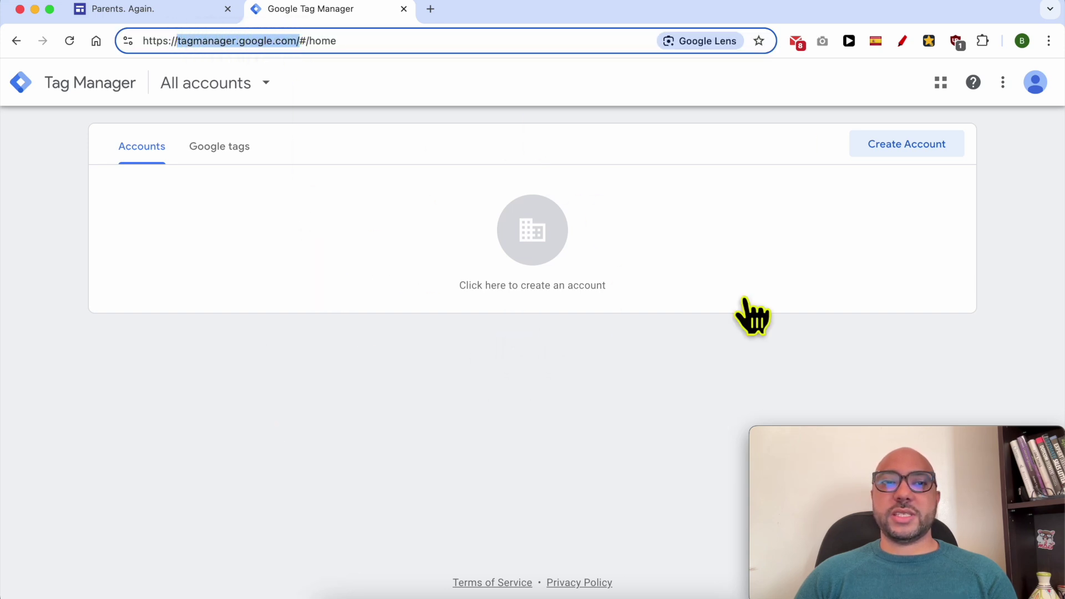
pyautogui.click(942, 165)
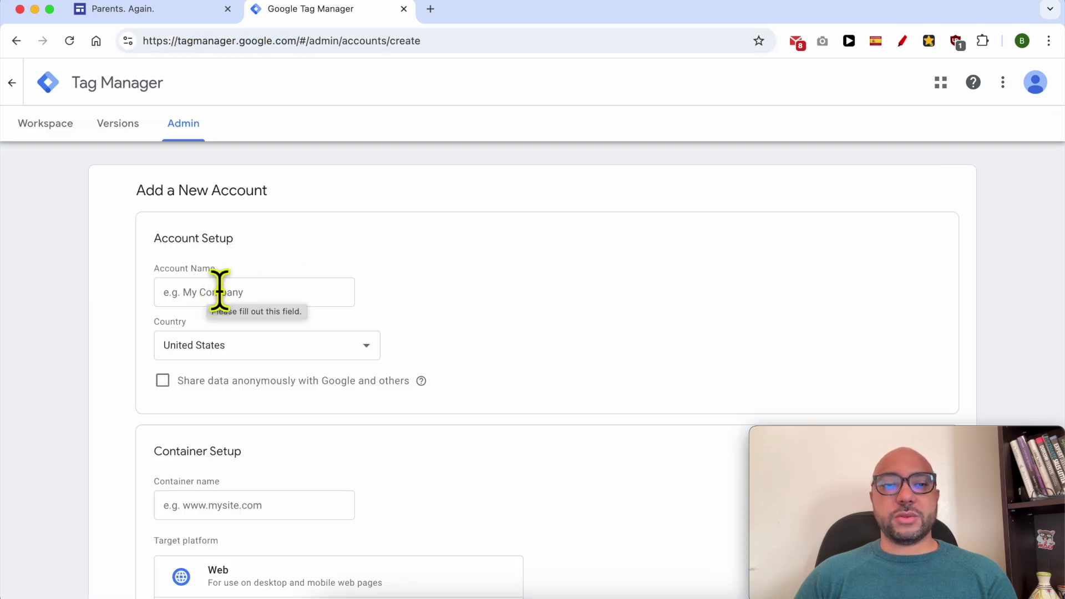
pyautogui.click(249, 290)
pyautogui.write('My google site')
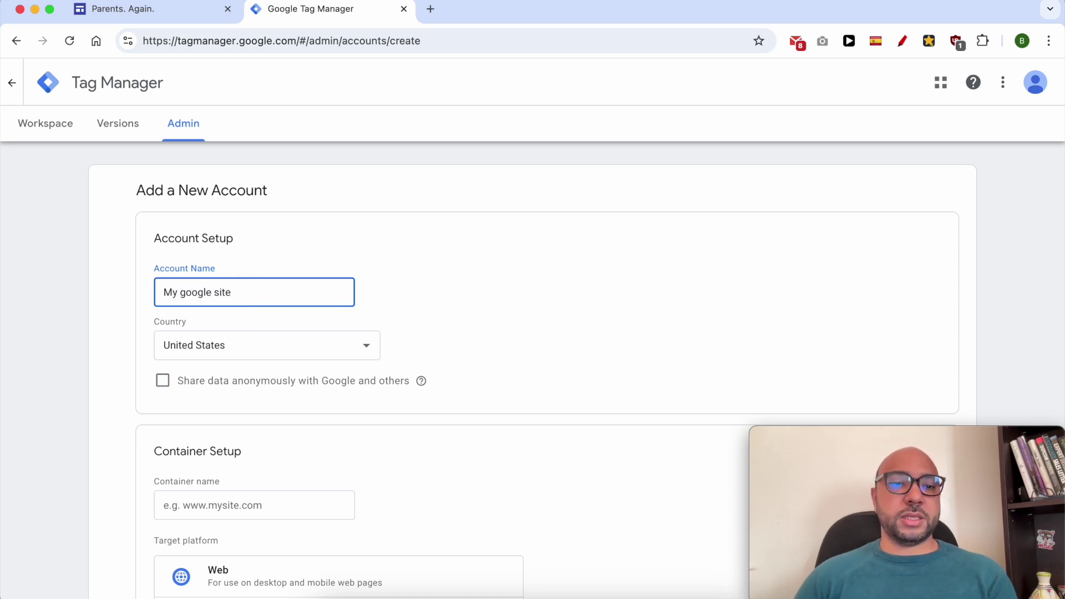
pyautogui.click(253, 345)
pyautogui.click(557, 352)
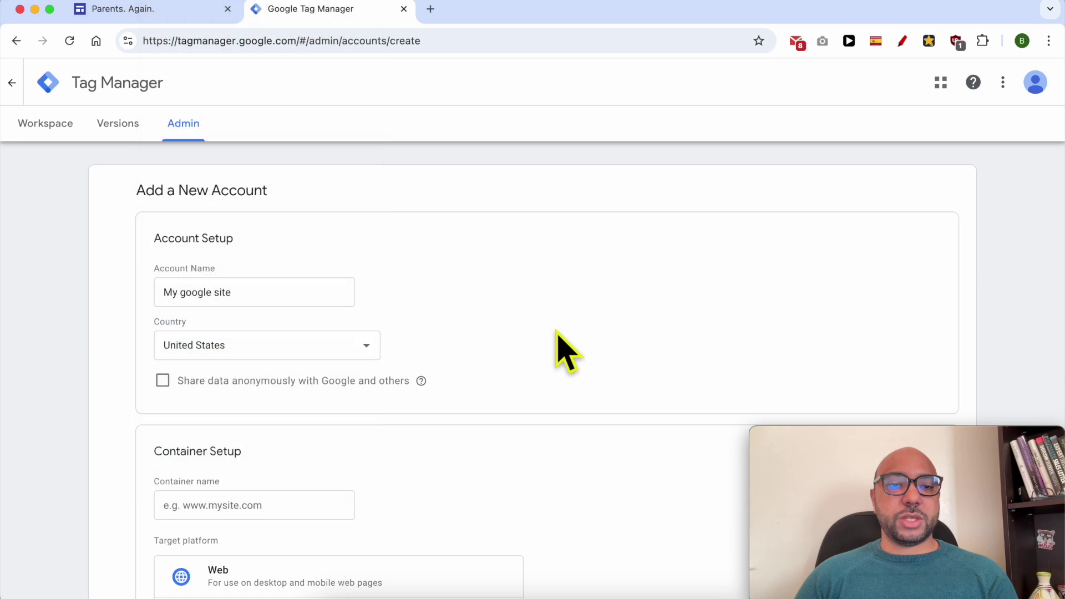
pyautogui.scroll(-5, 268, 425)
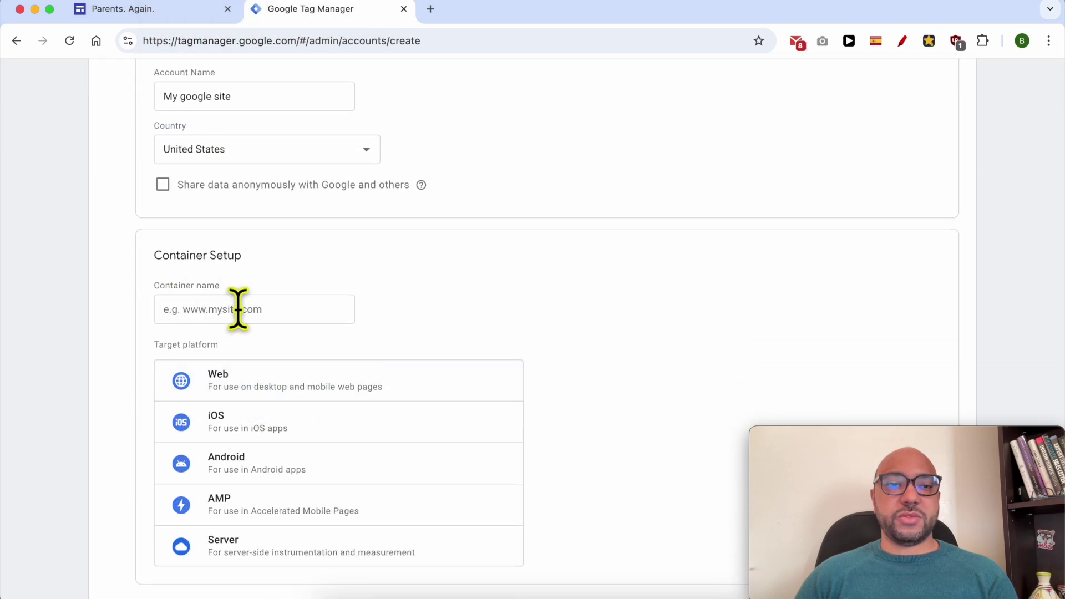
pyautogui.click(260, 308)
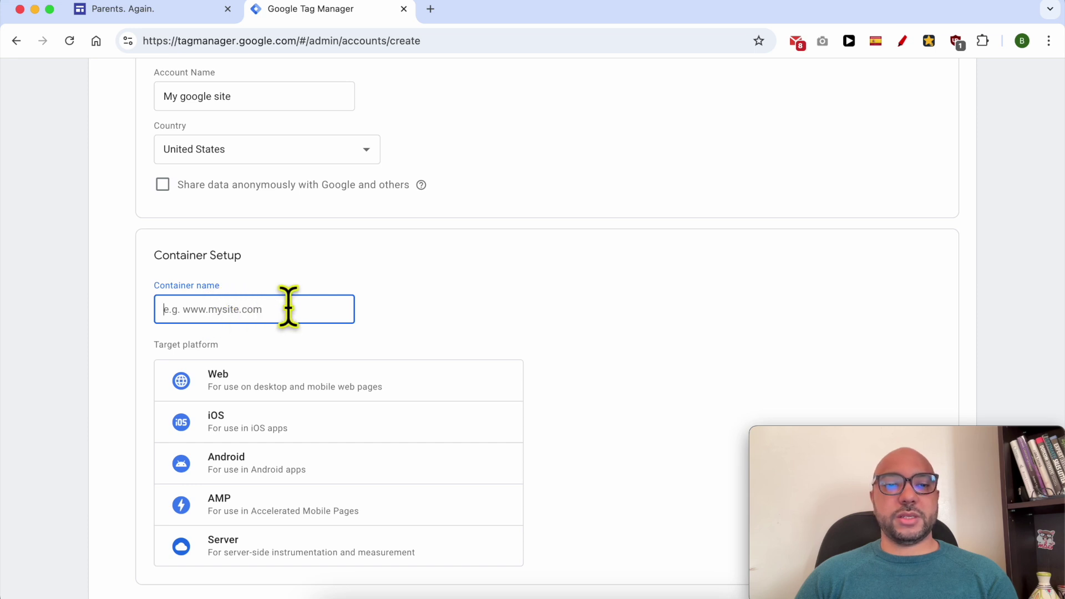
pyautogui.click(166, 11)
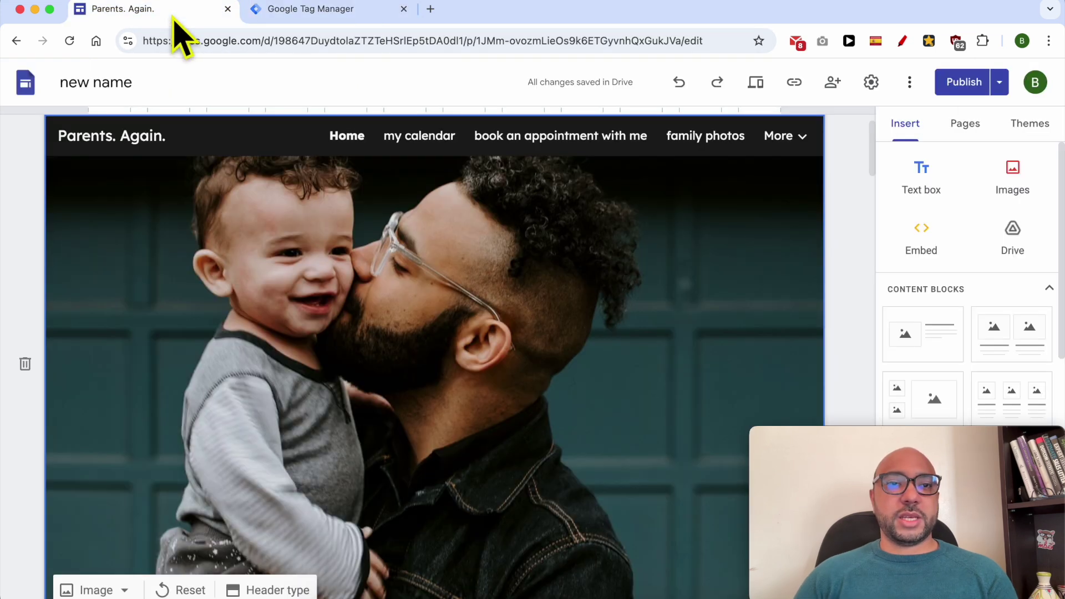
pyautogui.click(871, 83)
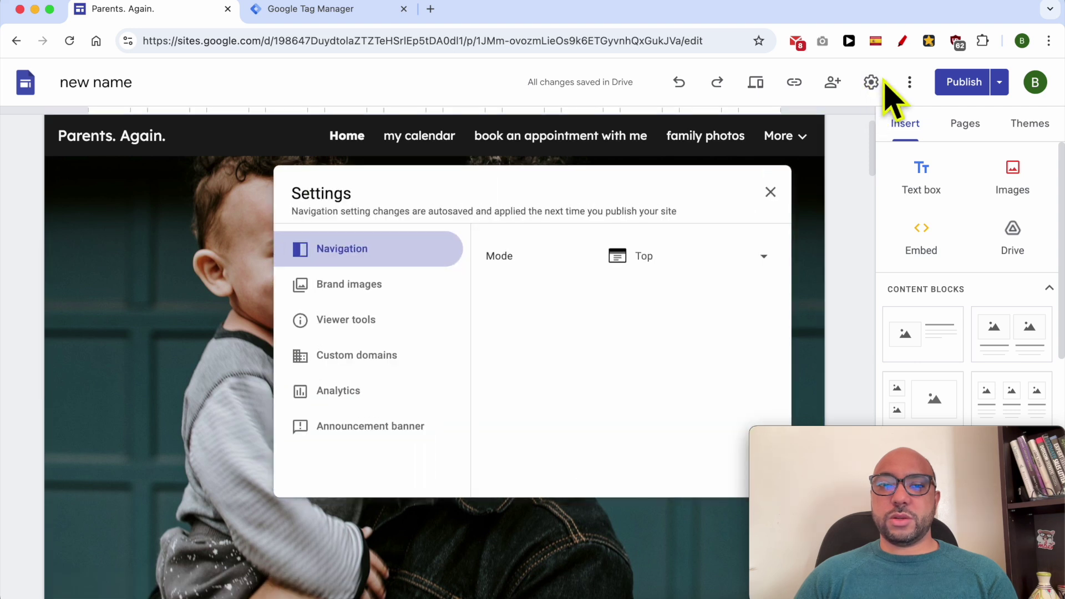
pyautogui.click(383, 360)
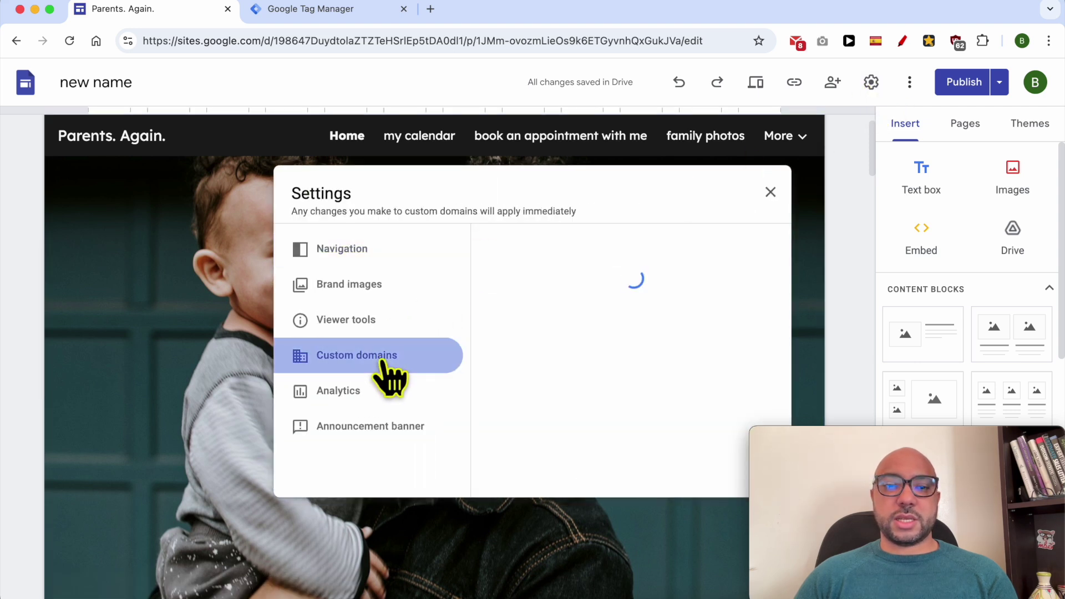
pyautogui.moveTo(639, 286); pyautogui.dragTo(515, 286)
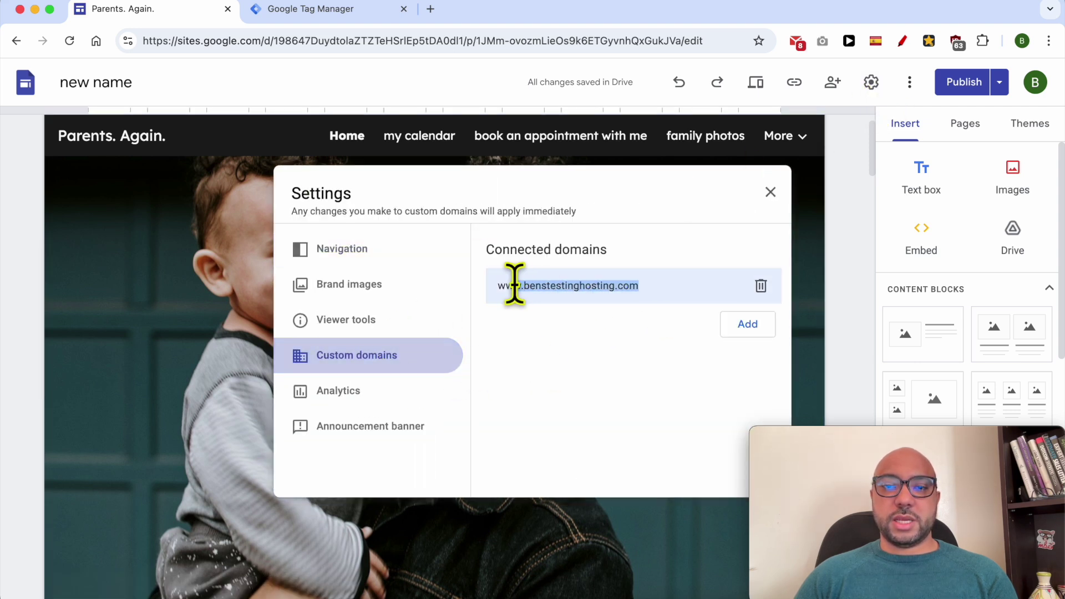
pyautogui.rightClick(519, 284)
pyautogui.click(533, 311)
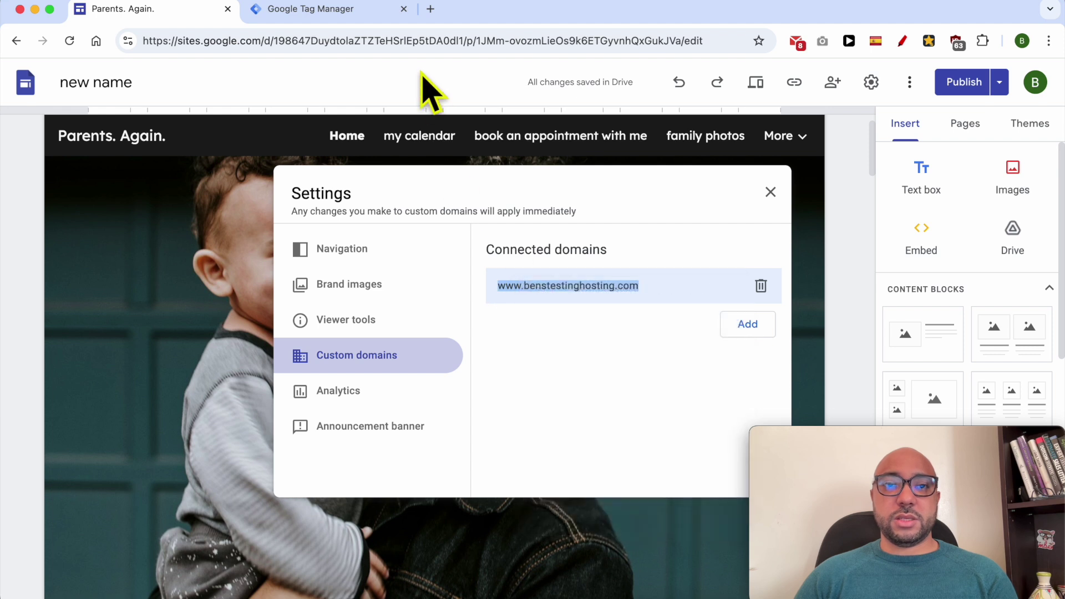
pyautogui.click(358, 17)
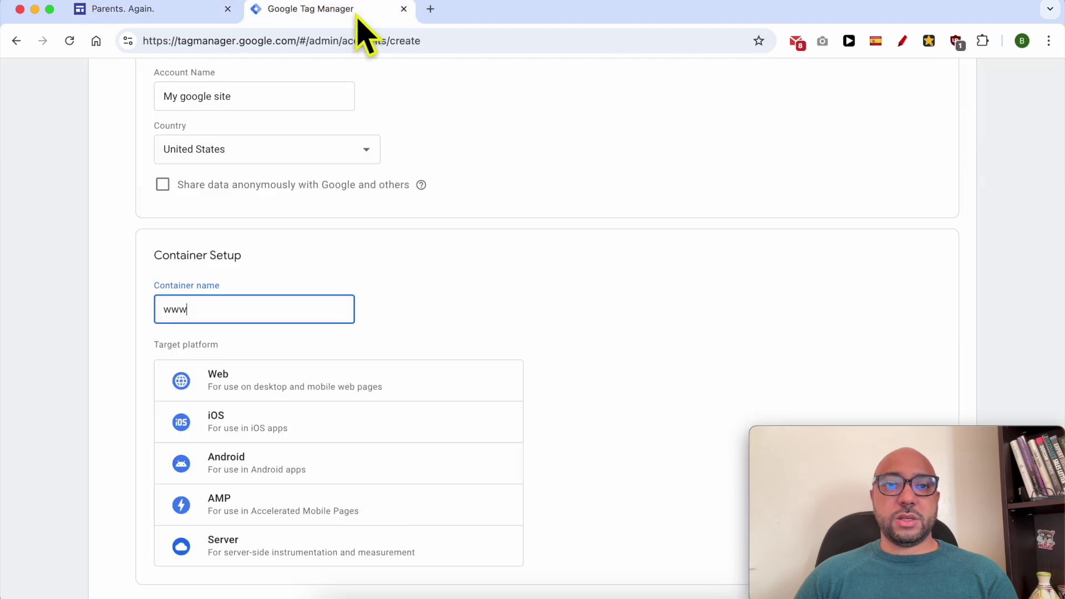
pyautogui.rightClick(241, 305)
pyautogui.click(270, 282)
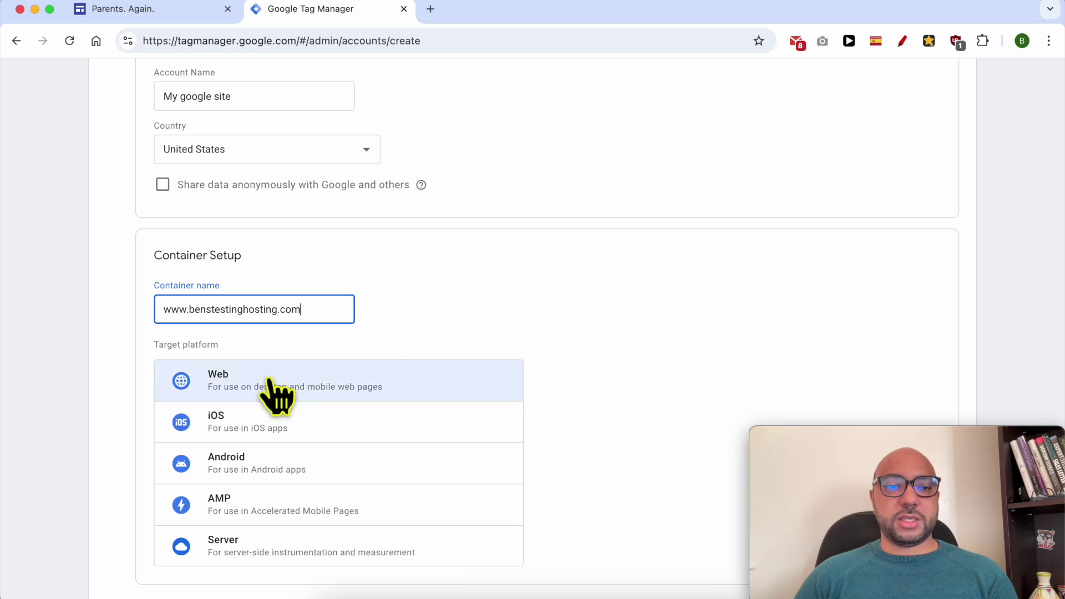
pyautogui.click(270, 383)
pyautogui.scroll(-3, 435, 339)
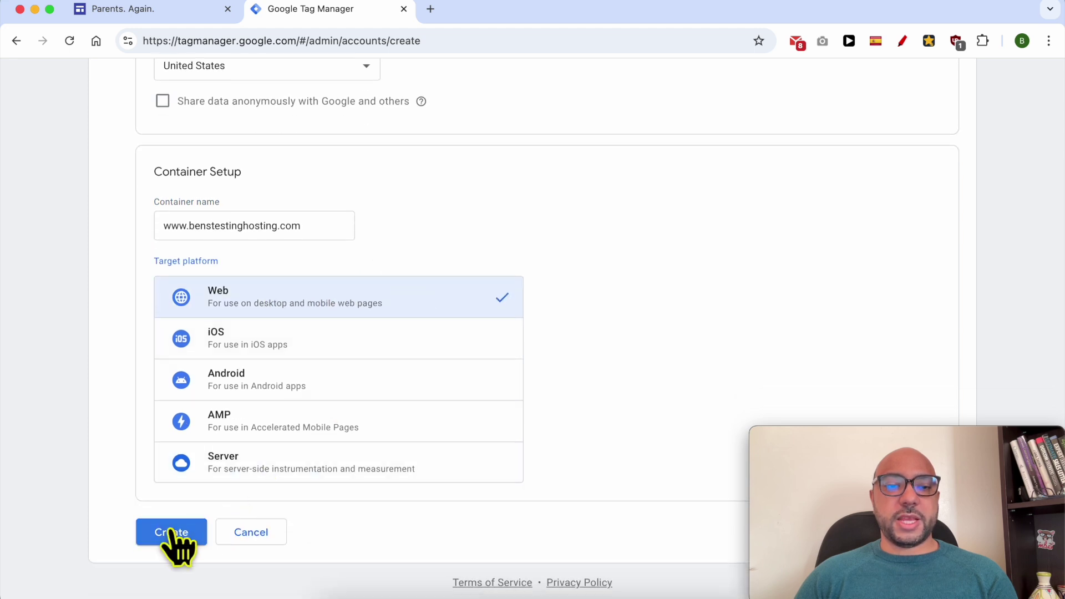
pyautogui.click(161, 532)
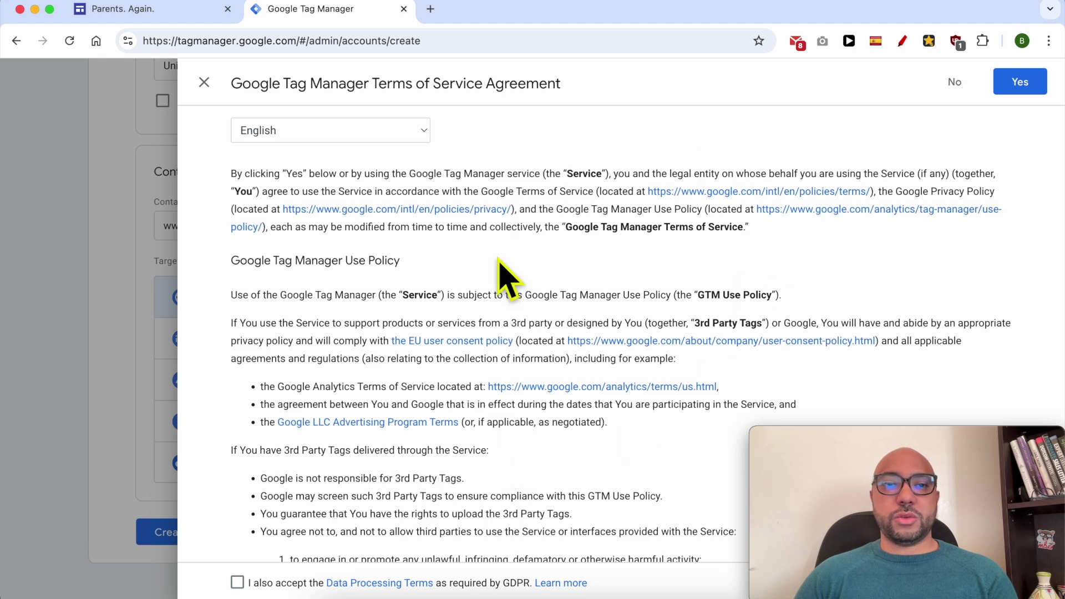
pyautogui.scroll(-6, 504, 267)
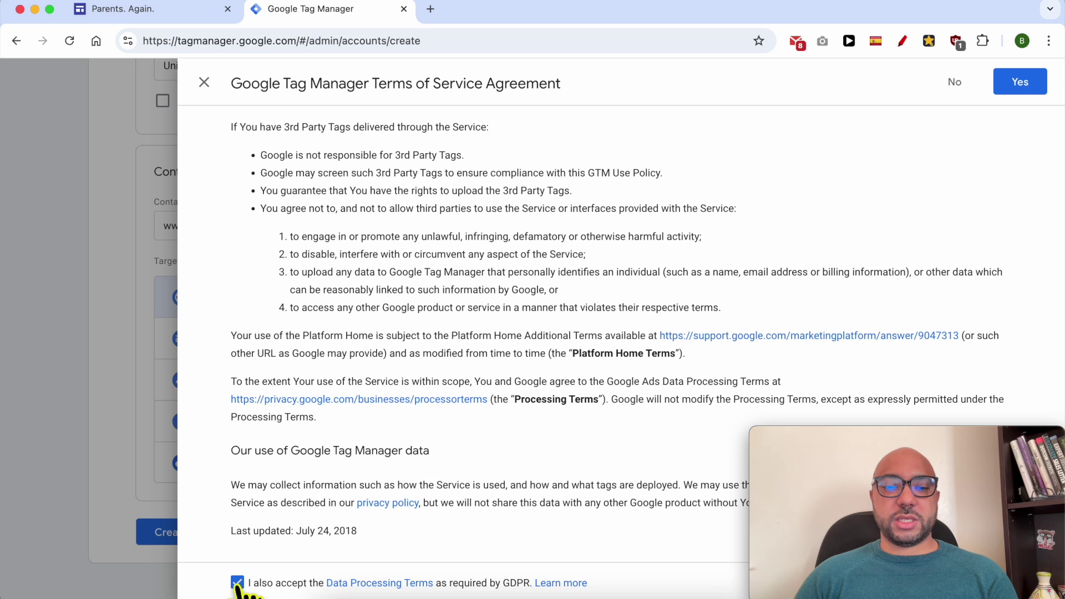
pyautogui.click(1020, 83)
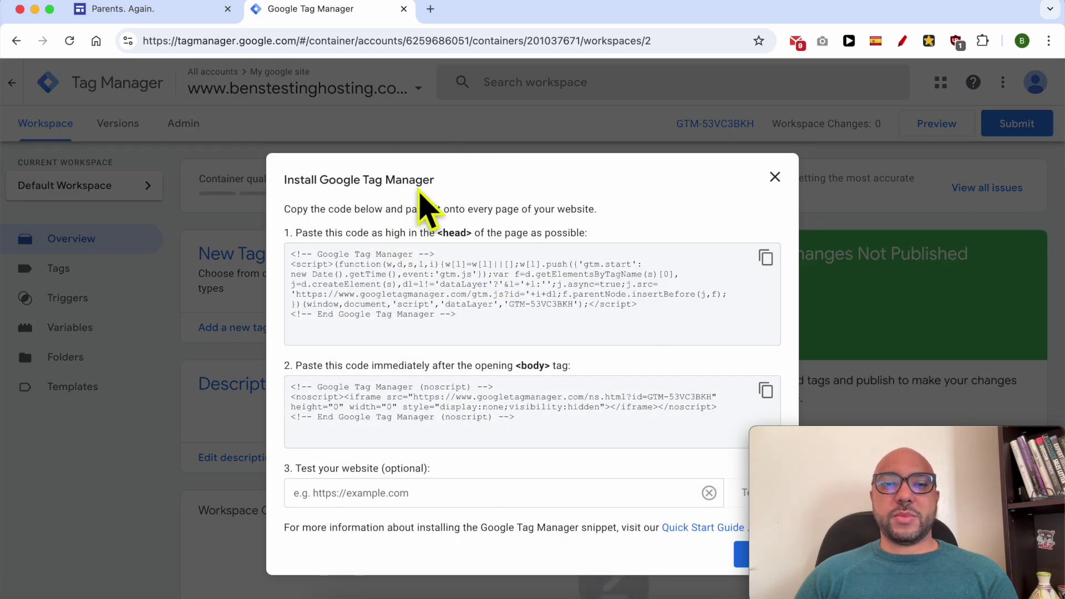
# Review the head and body install snippets, then copy the GTM-53VC3BKH head snippet.
pyautogui.moveTo(284, 209); pyautogui.dragTo(370, 211)
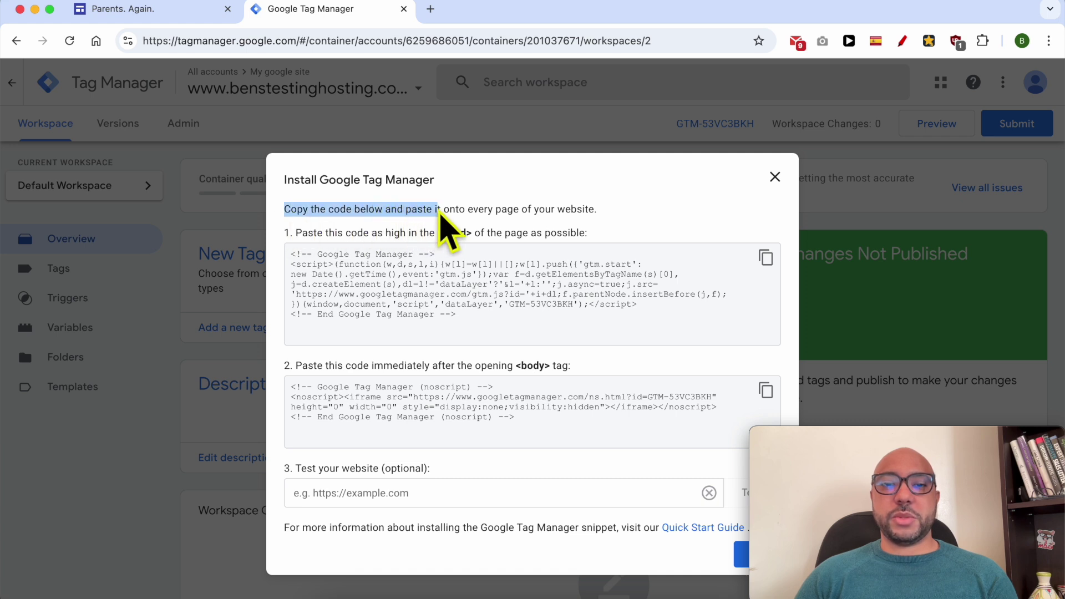
pyautogui.moveTo(442, 213); pyautogui.dragTo(619, 216)
pyautogui.moveTo(420, 251); pyautogui.dragTo(288, 267)
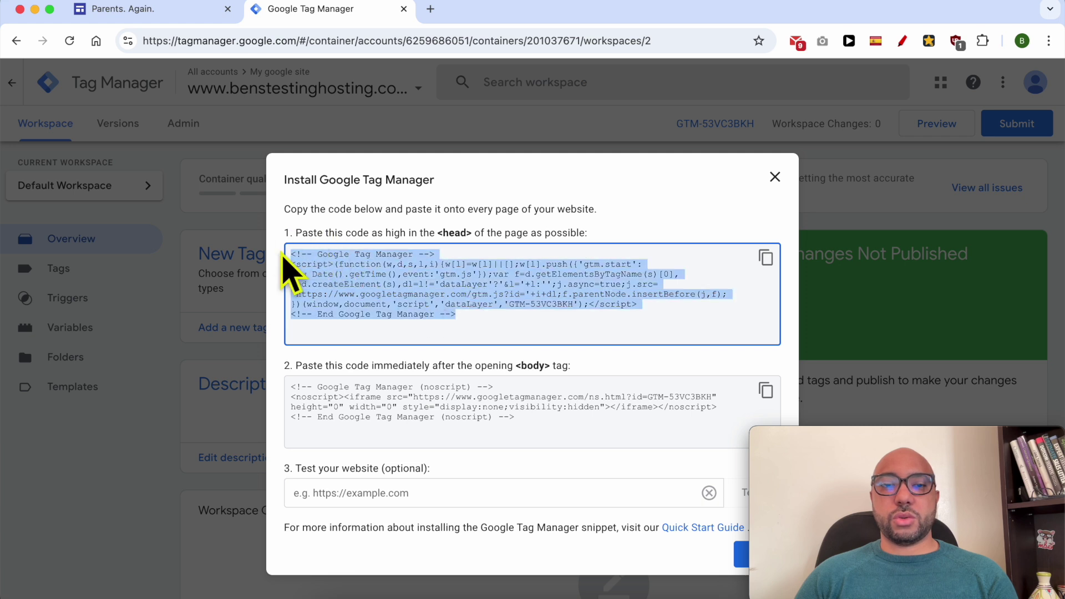
pyautogui.tripleClick(457, 233)
pyautogui.doubleClick(457, 233)
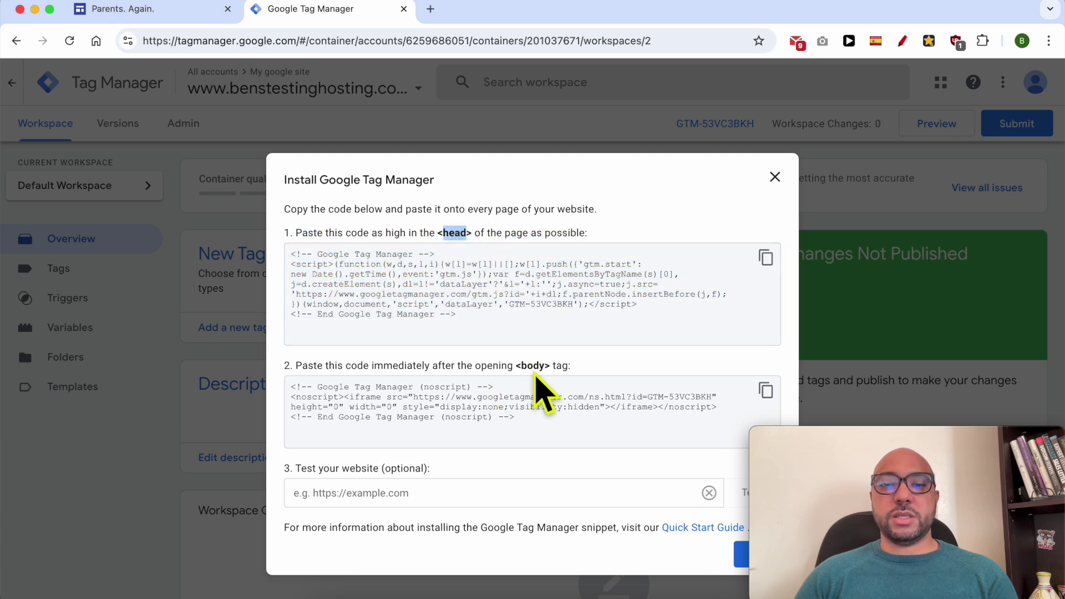
pyautogui.moveTo(532, 420); pyautogui.dragTo(300, 398)
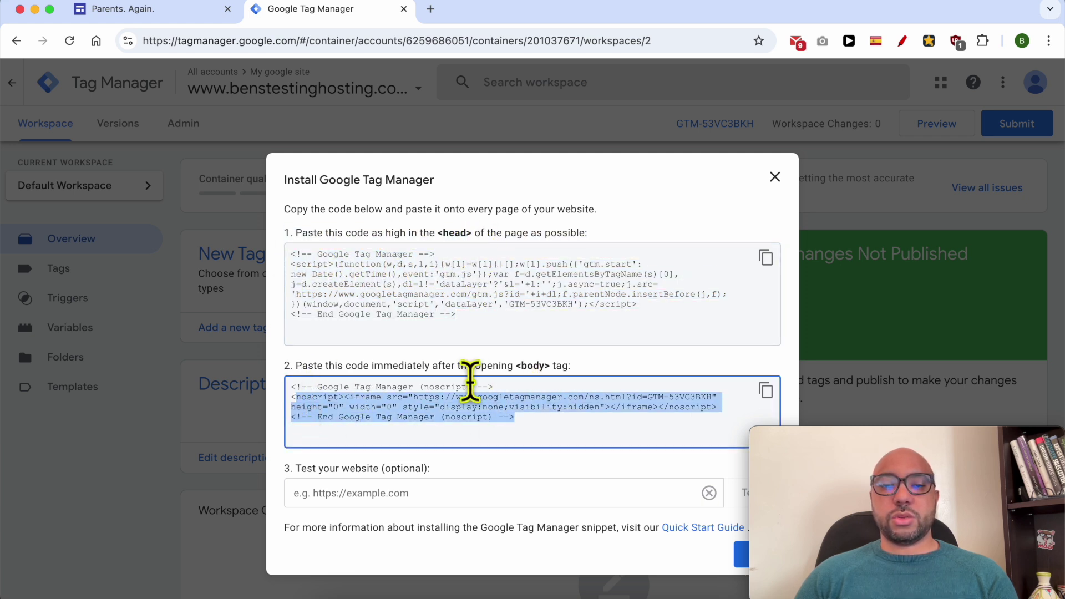
pyautogui.tripleClick(532, 368)
pyautogui.doubleClick(531, 368)
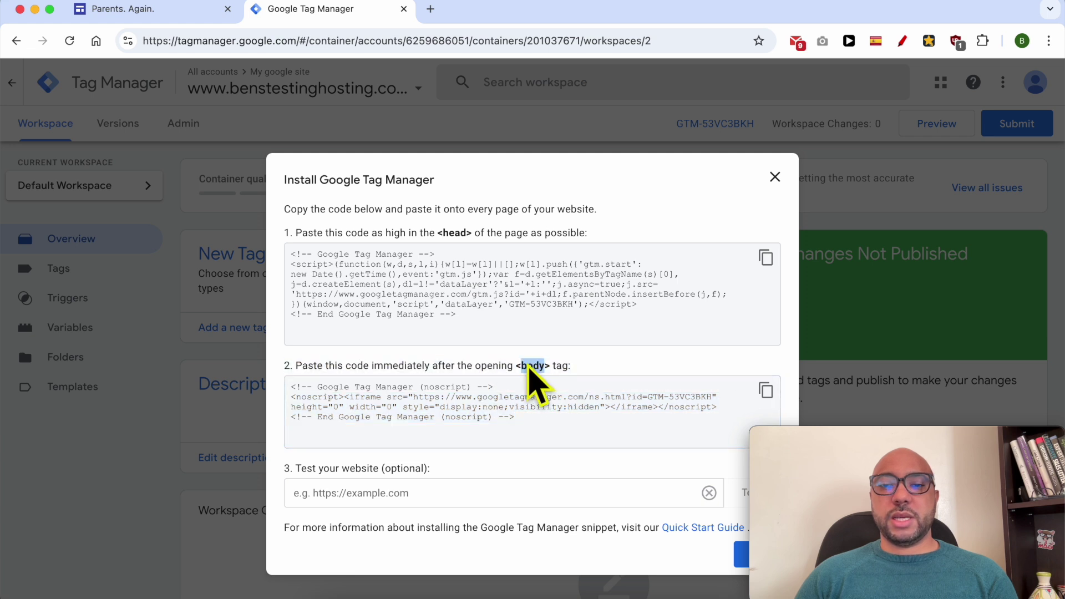
pyautogui.click(768, 259)
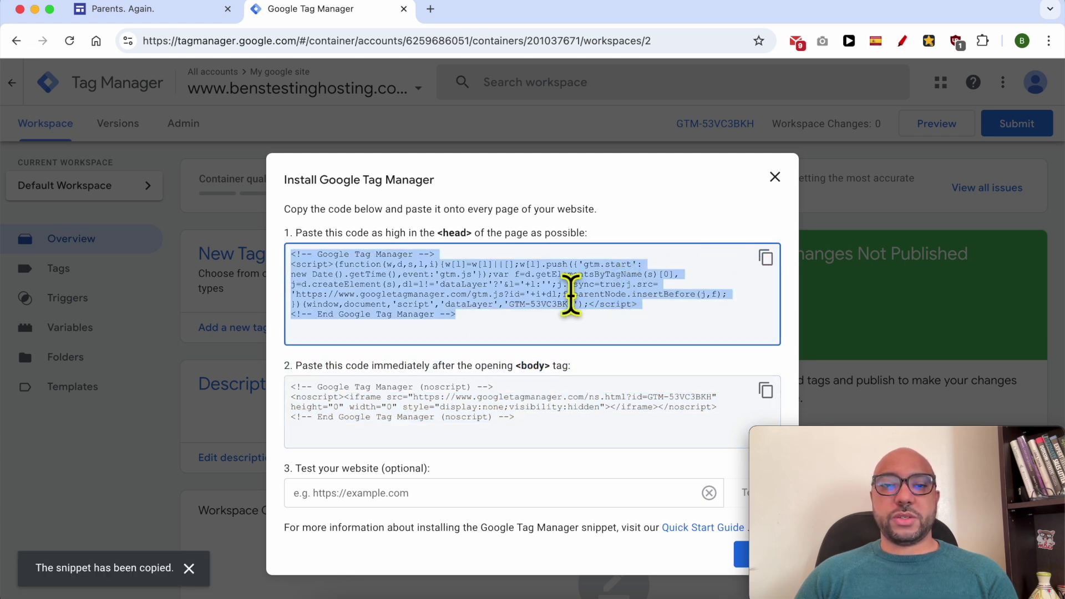
# Paste the Tag Manager head snippet into an Embed code block and insert it on the page.
pyautogui.click(133, 9)
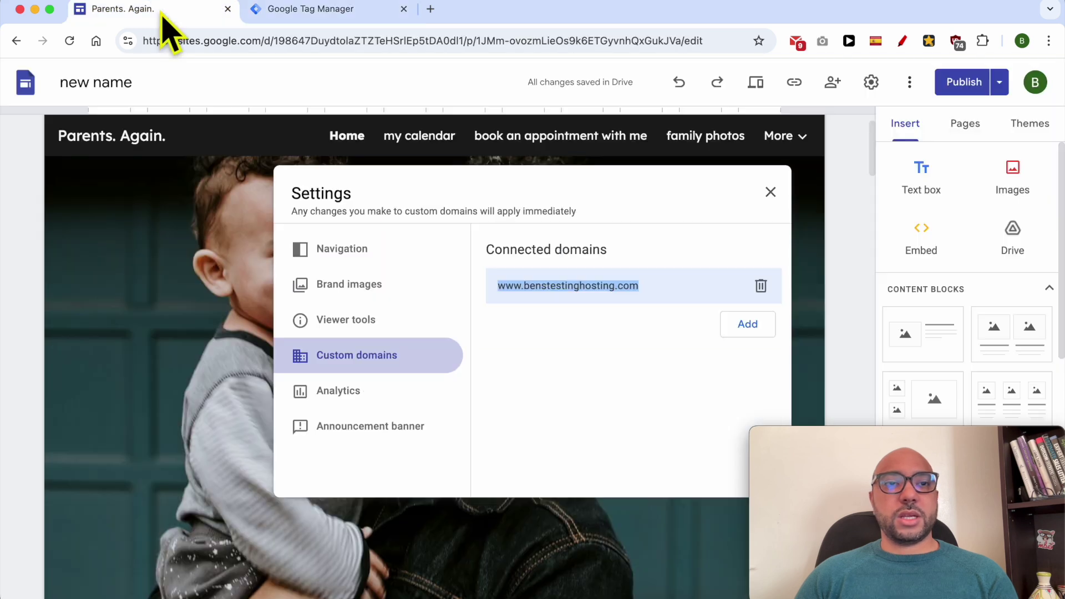
pyautogui.click(771, 192)
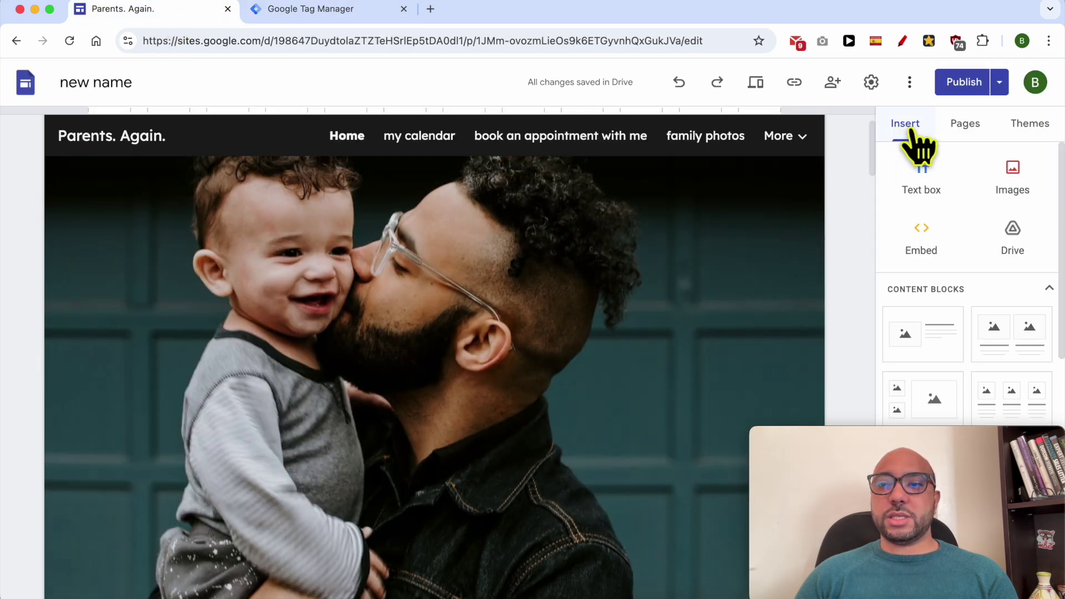
pyautogui.click(930, 252)
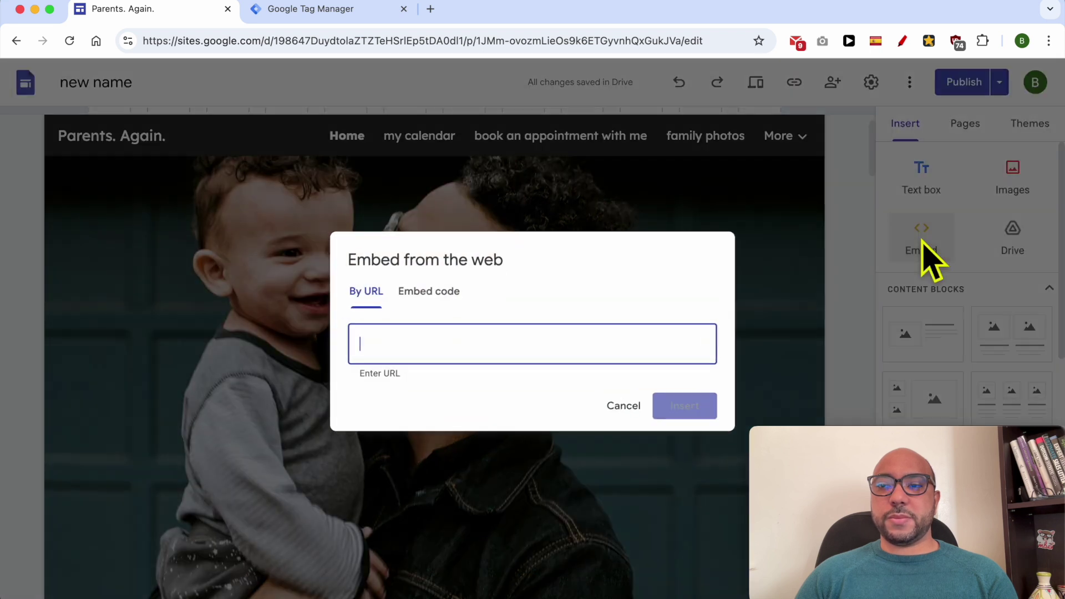
pyautogui.click(438, 298)
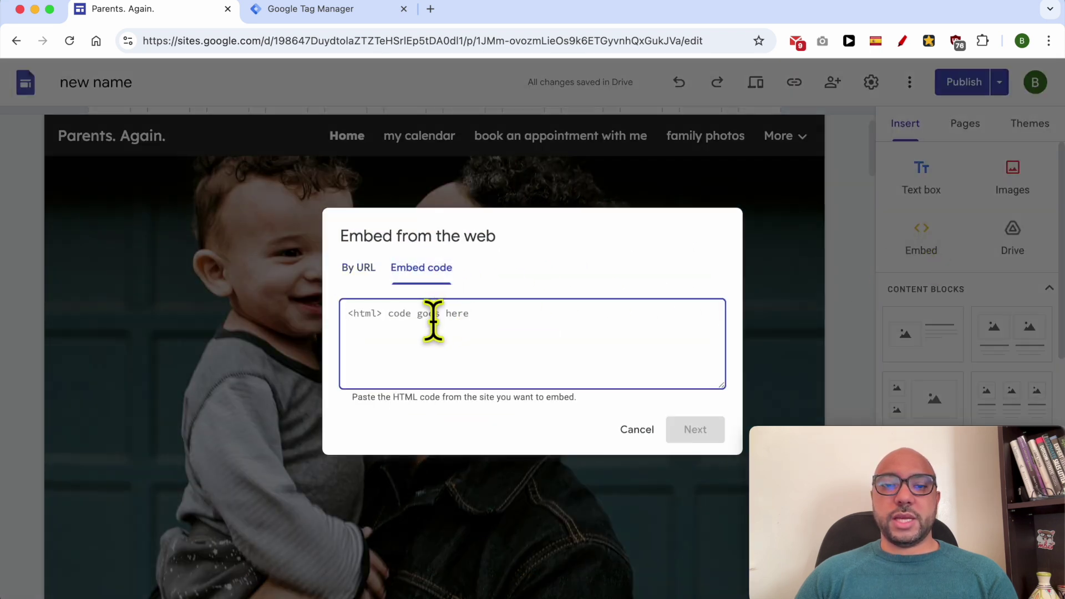
pyautogui.rightClick(436, 327)
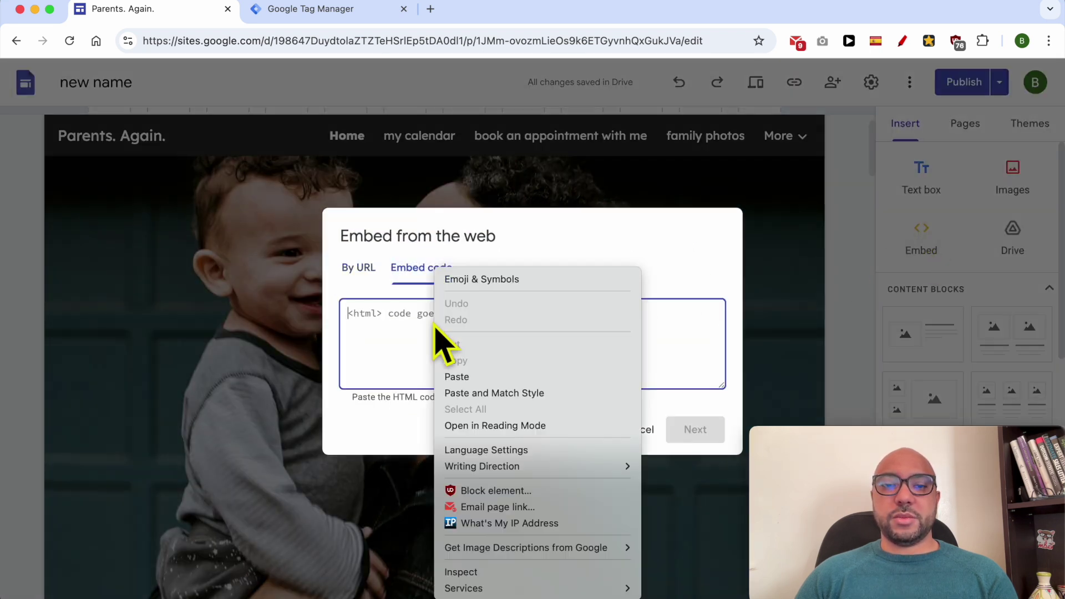
pyautogui.click(456, 377)
pyautogui.click(698, 432)
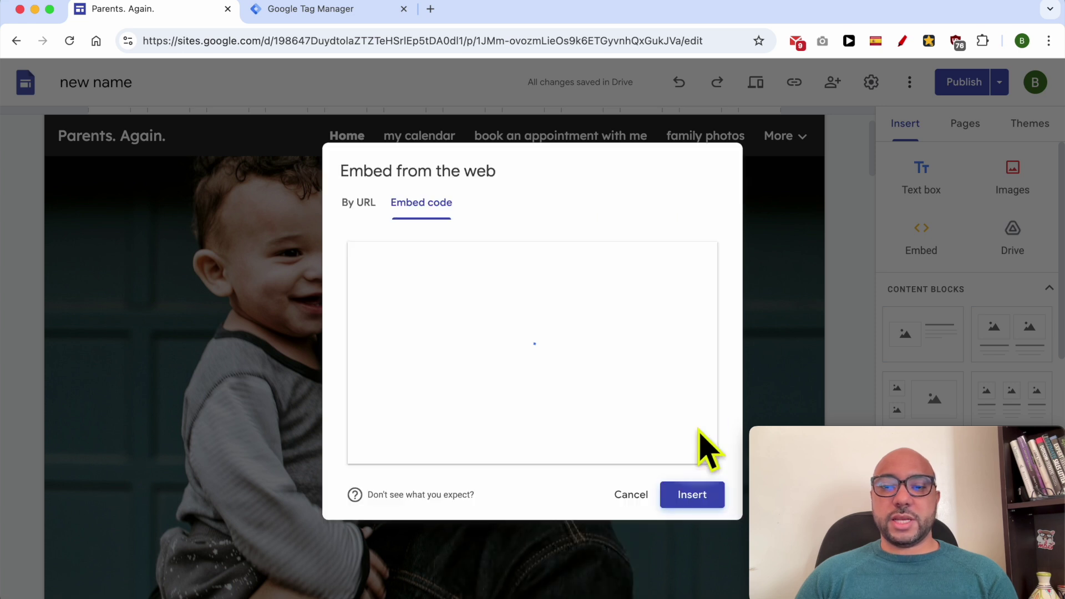
pyautogui.click(714, 503)
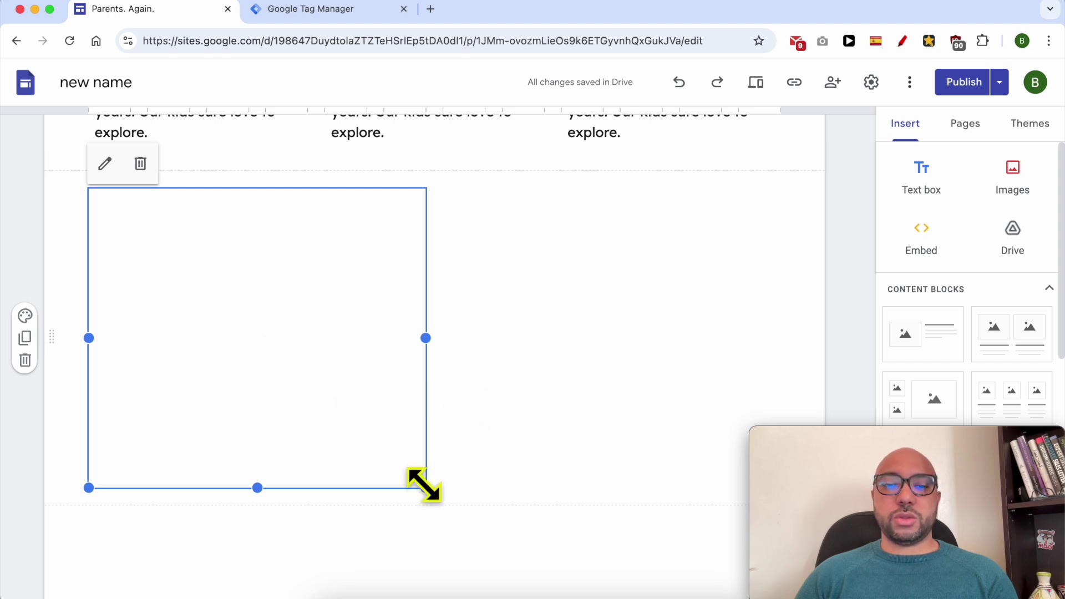
# Shrink the head-snippet embed to a small box and place it on the header image.
pyautogui.moveTo(425, 485); pyautogui.dragTo(161, 262)
pyautogui.scroll(-10, 225, 350)
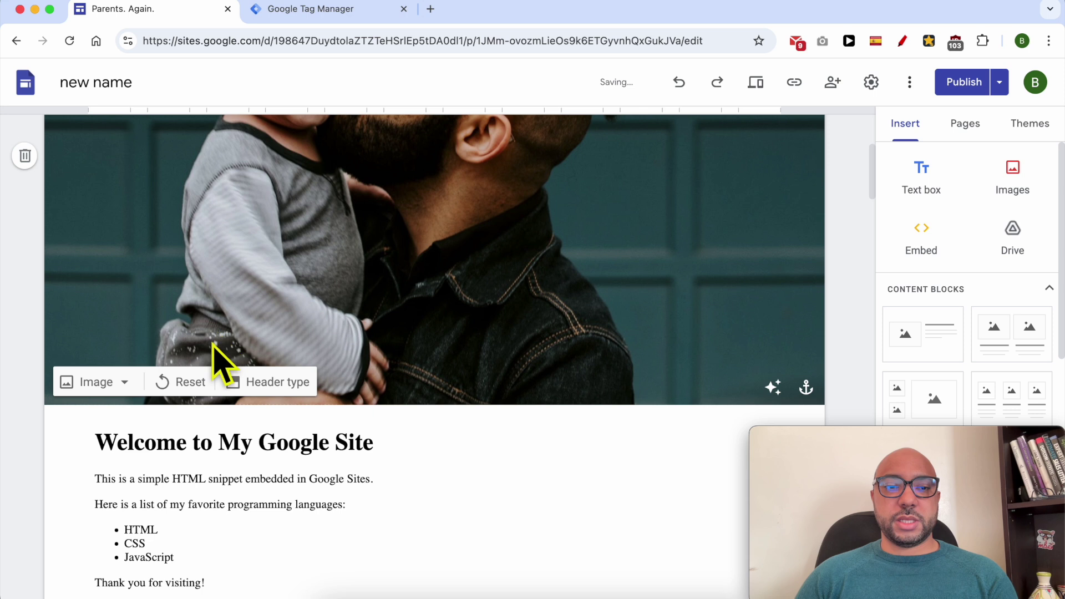
pyautogui.scroll(10, 209, 352)
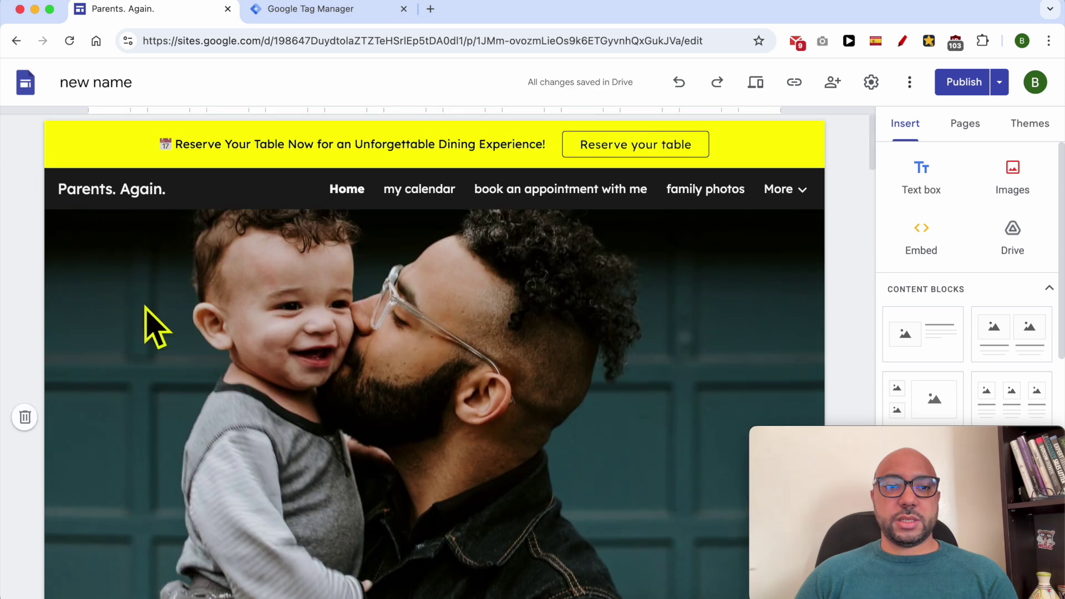
pyautogui.click(116, 195)
pyautogui.click(166, 447)
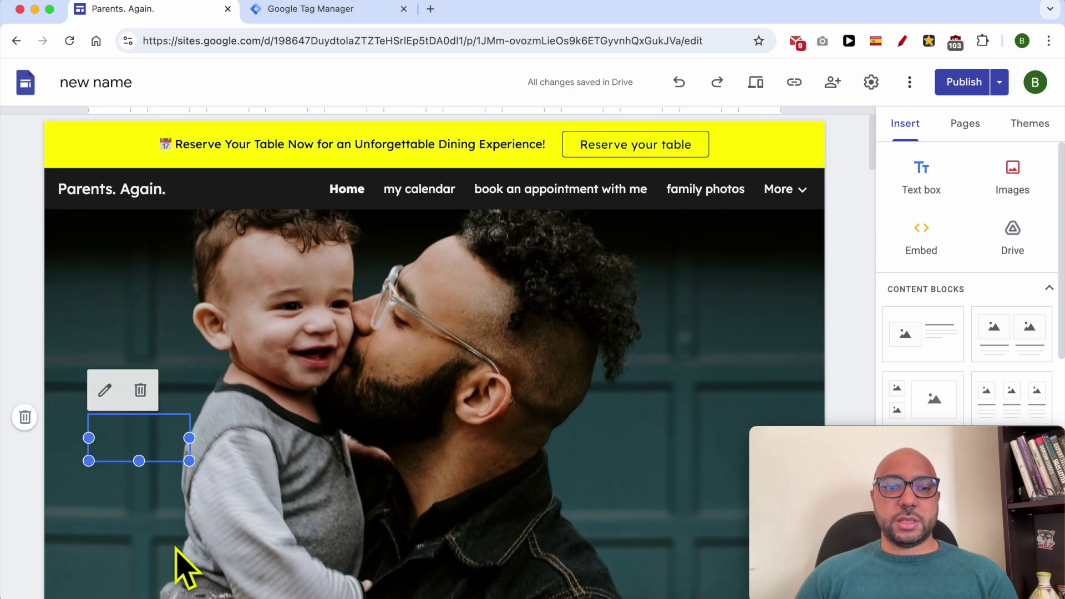
pyautogui.moveTo(157, 430); pyautogui.dragTo(116, 239)
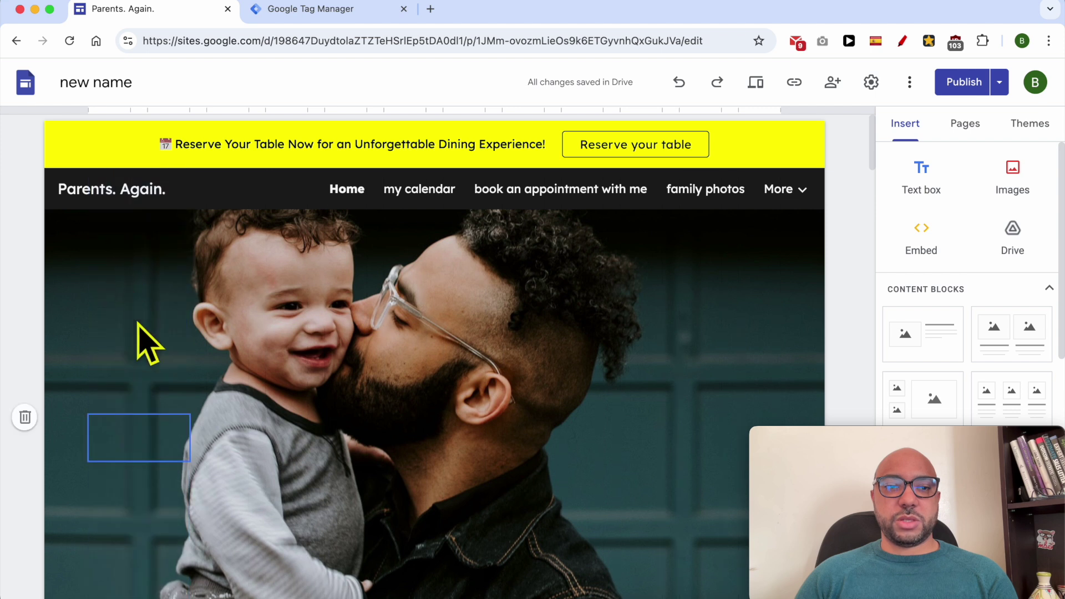
# Check the embed's code without changing it and deselect the box.
pyautogui.doubleClick(135, 439)
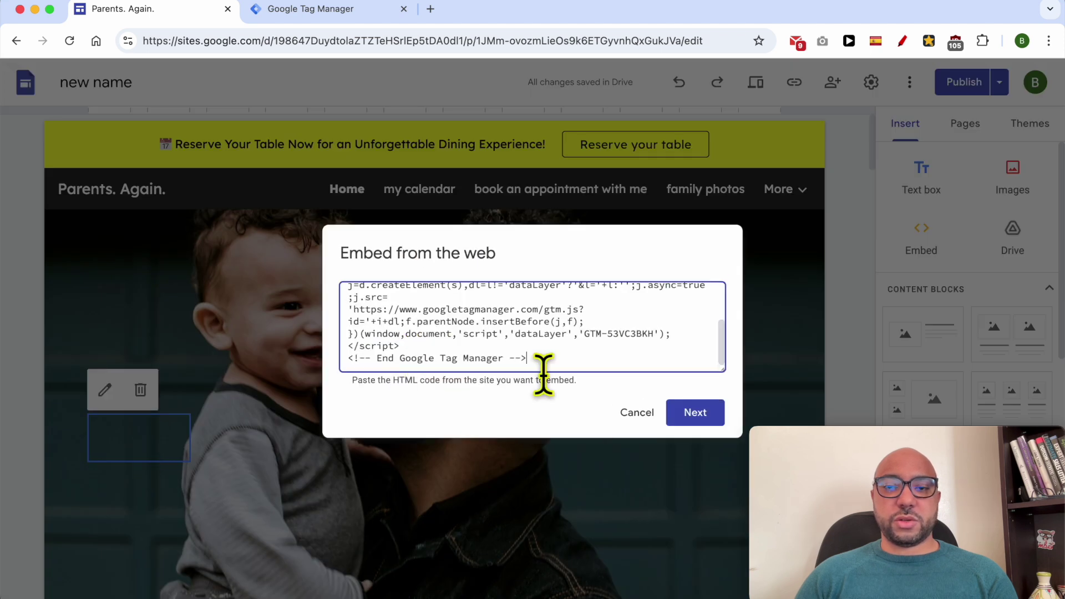
pyautogui.click(635, 415)
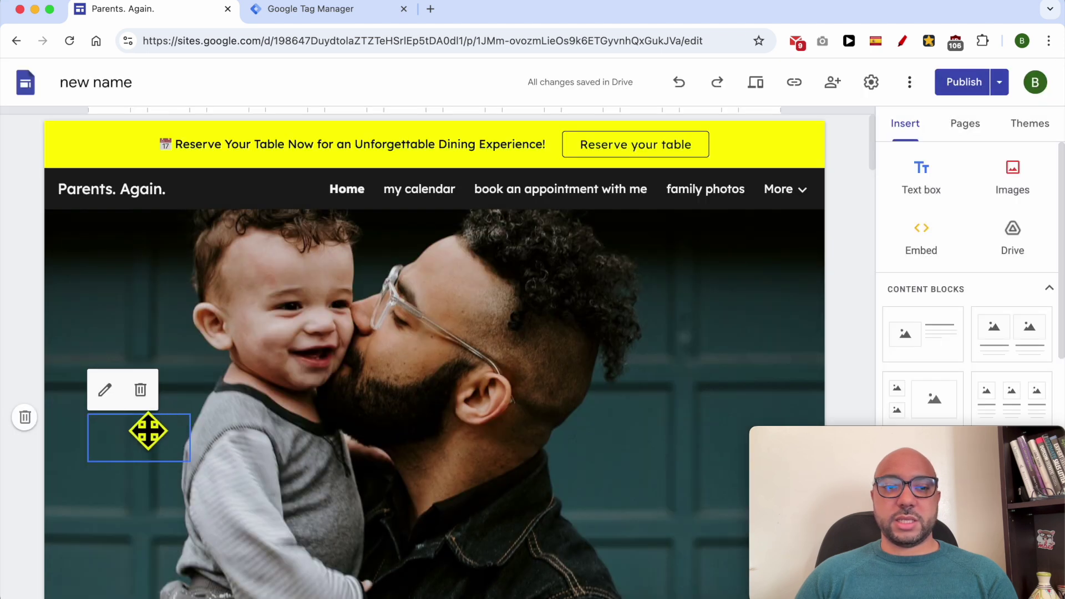
pyautogui.doubleClick(148, 431)
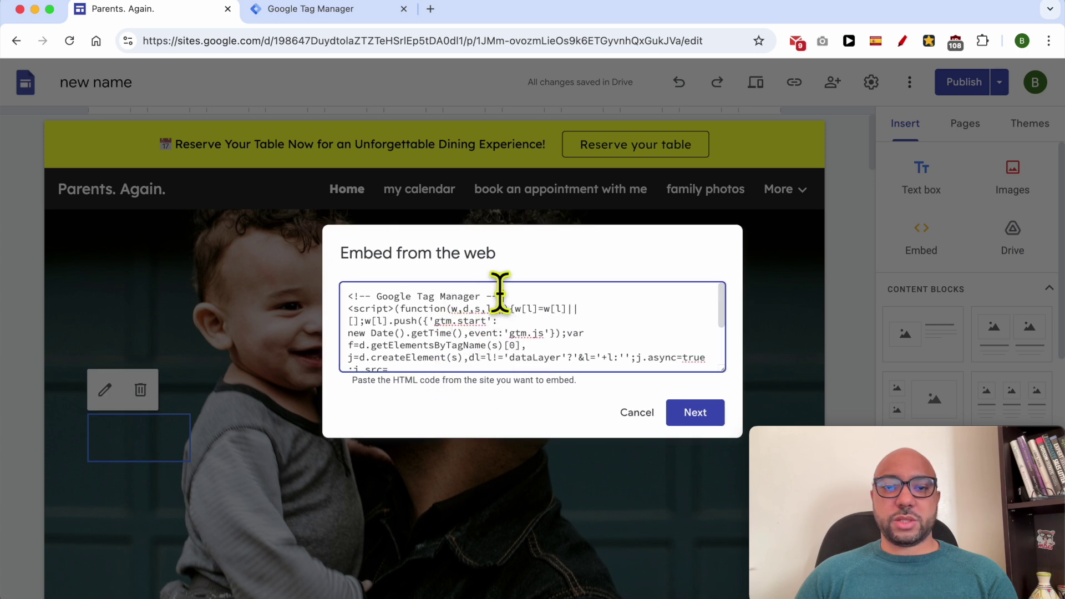
pyautogui.moveTo(499, 294); pyautogui.dragTo(345, 300)
pyautogui.click(635, 415)
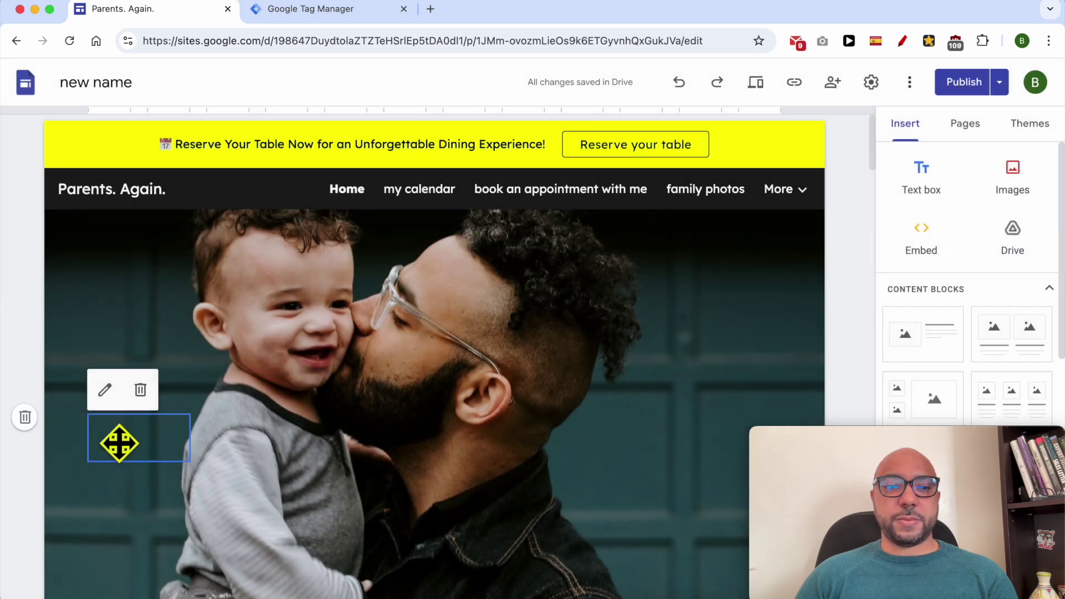
pyautogui.click(124, 291)
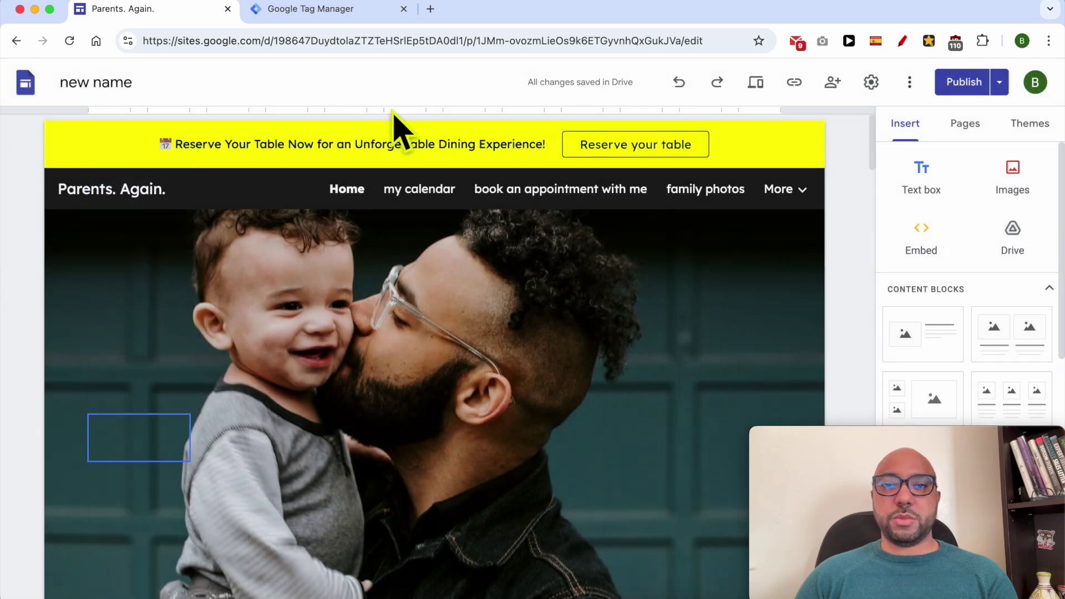
# Copy the body snippet from Tag Manager and start a new embed in Google Sites.
pyautogui.click(319, 13)
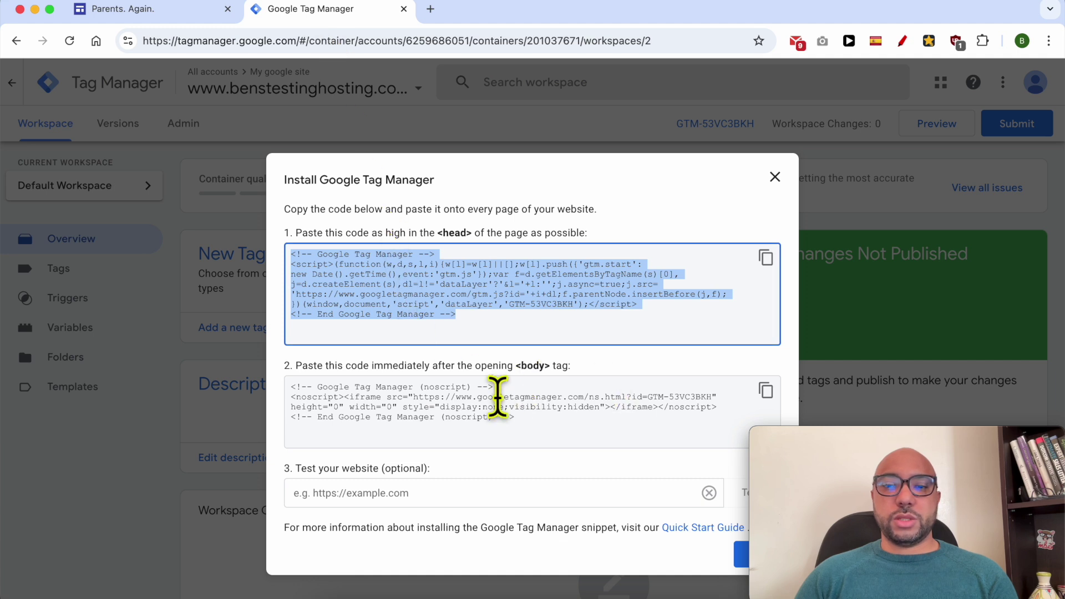
pyautogui.click(766, 392)
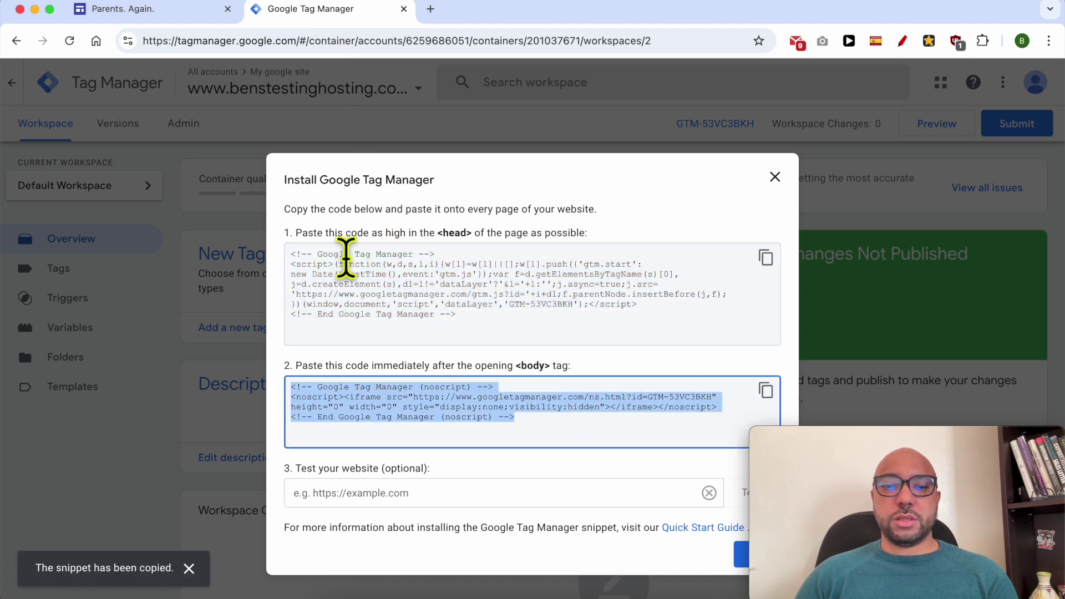
pyautogui.click(141, 16)
pyautogui.click(919, 252)
# Paste the noscript body snippet as embed code and insert it on the page.
pyautogui.click(428, 302)
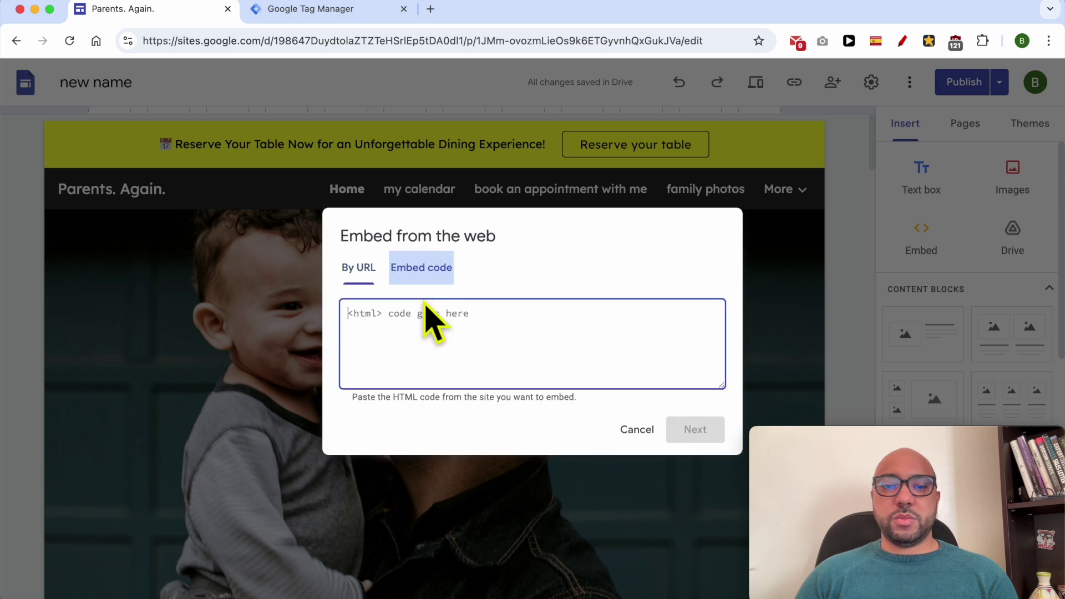
pyautogui.rightClick(453, 352)
pyautogui.click(477, 376)
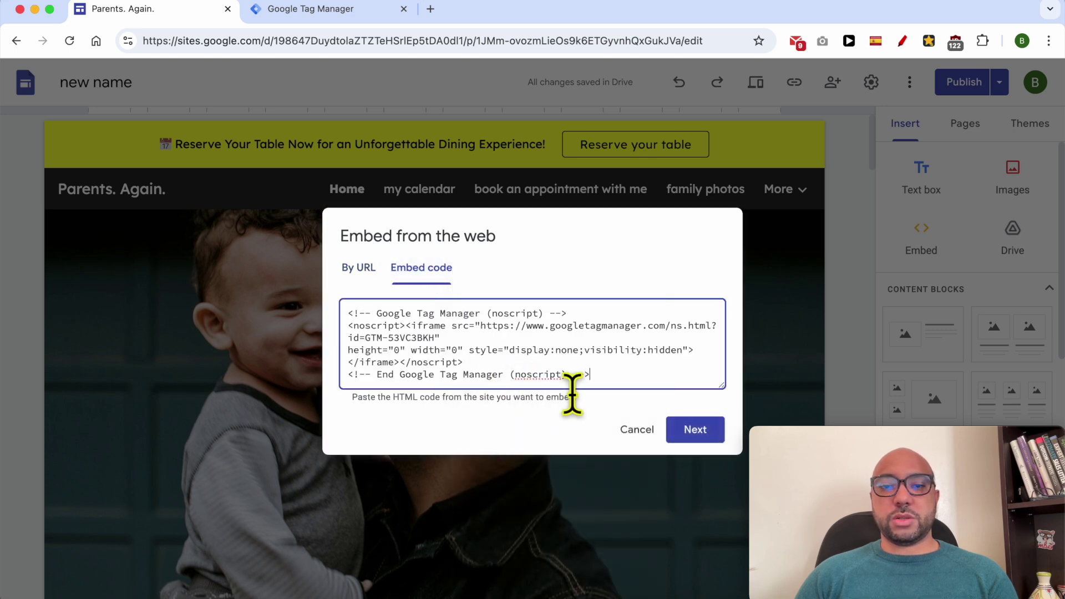
pyautogui.click(698, 433)
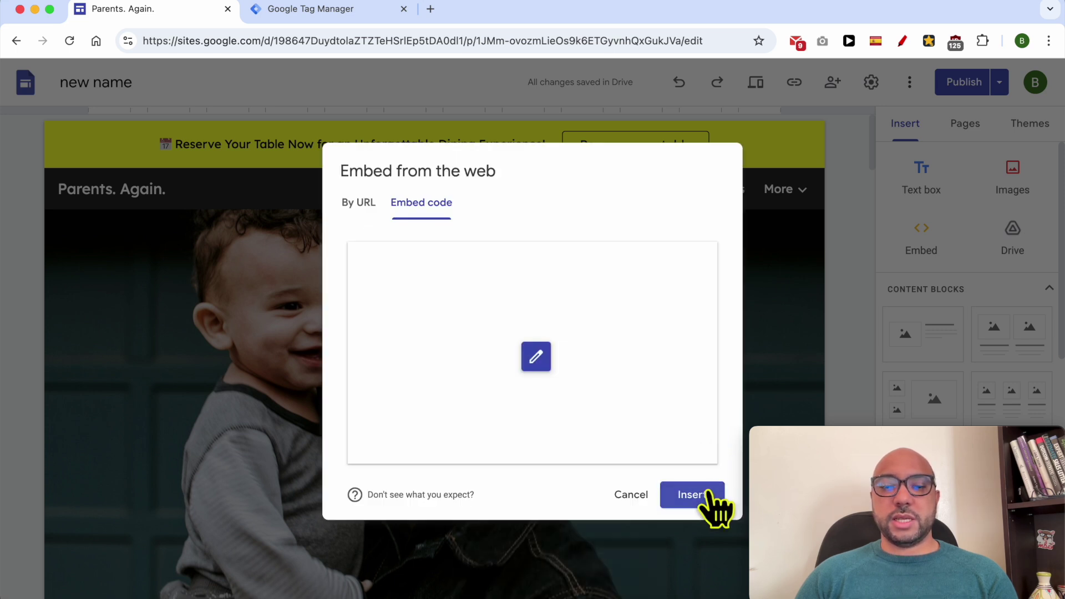
pyautogui.click(692, 494)
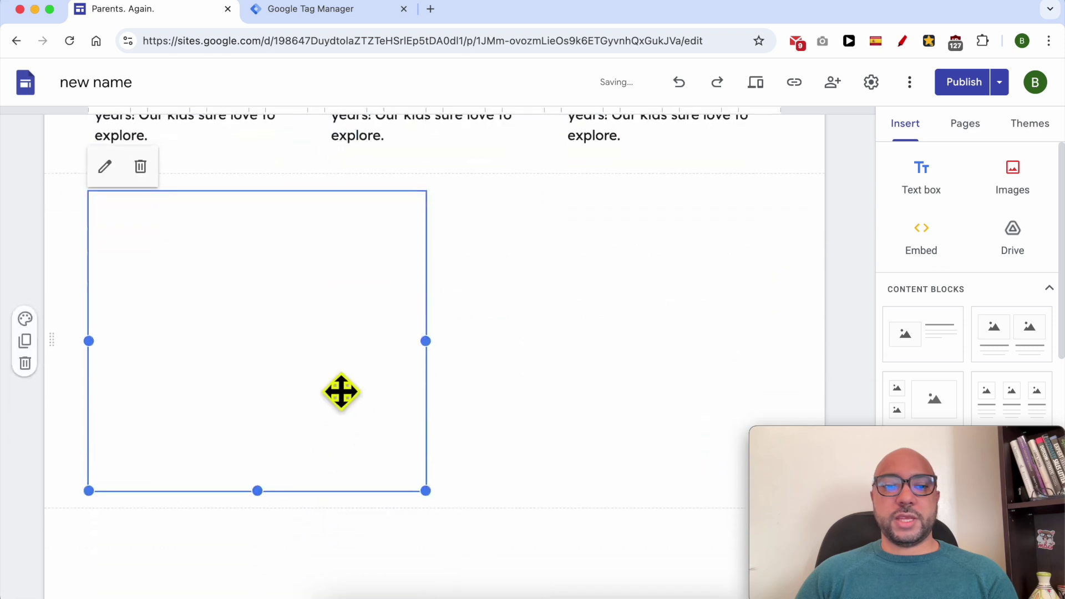
# Move the body embed beside the go to your account button and shrink it to a small box.
pyautogui.moveTo(340, 393); pyautogui.dragTo(139, 390)
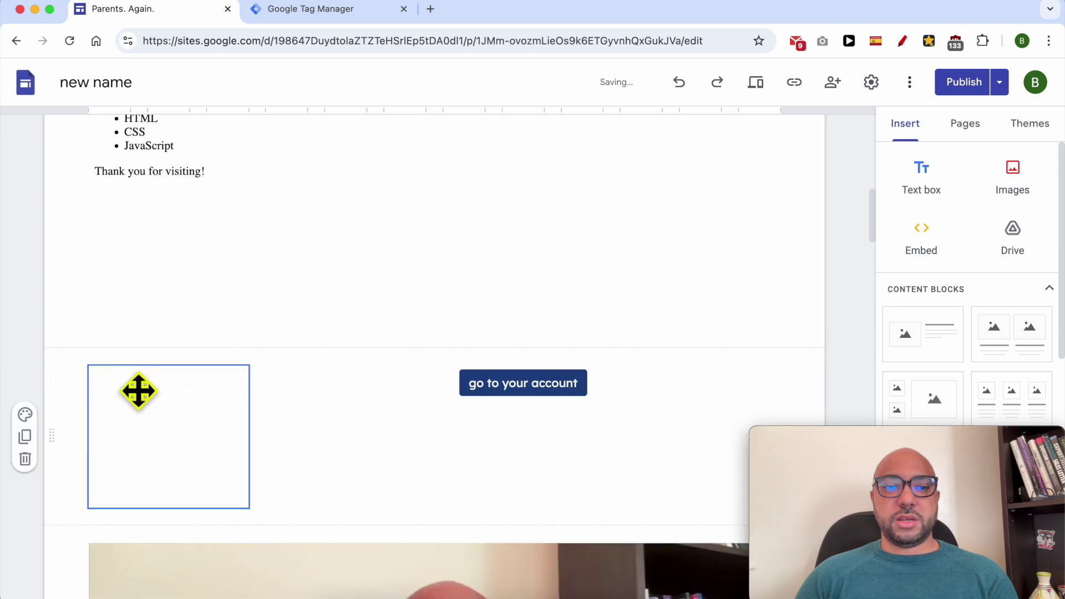
pyautogui.click(212, 471)
pyautogui.moveTo(249, 507)
pyautogui.mouseDown()
pyautogui.moveTo(205, 449)
pyautogui.moveTo(131, 396)
pyautogui.mouseUp()
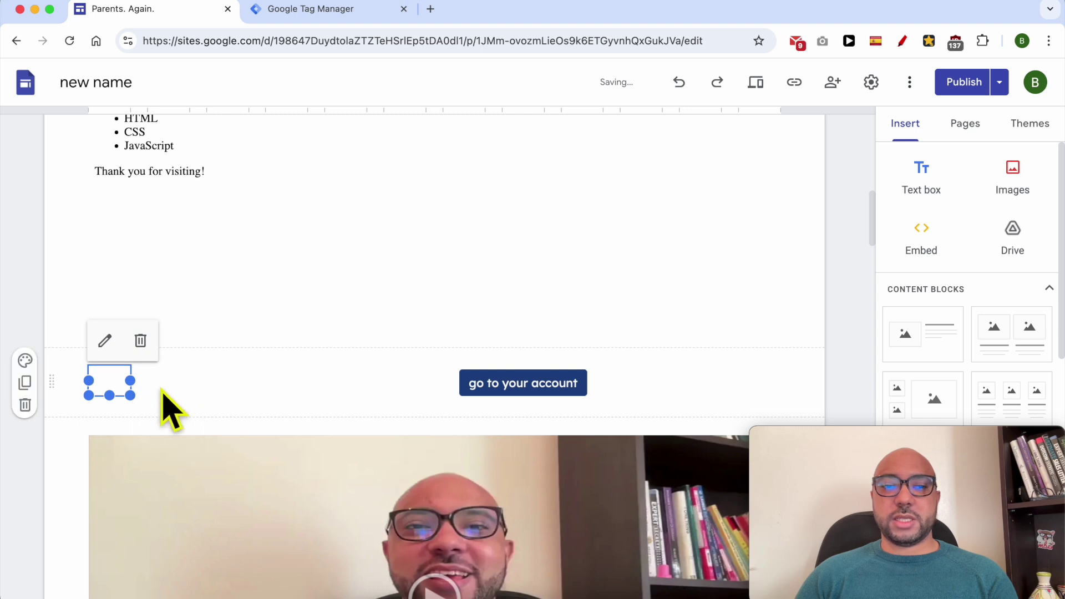
pyautogui.click(227, 399)
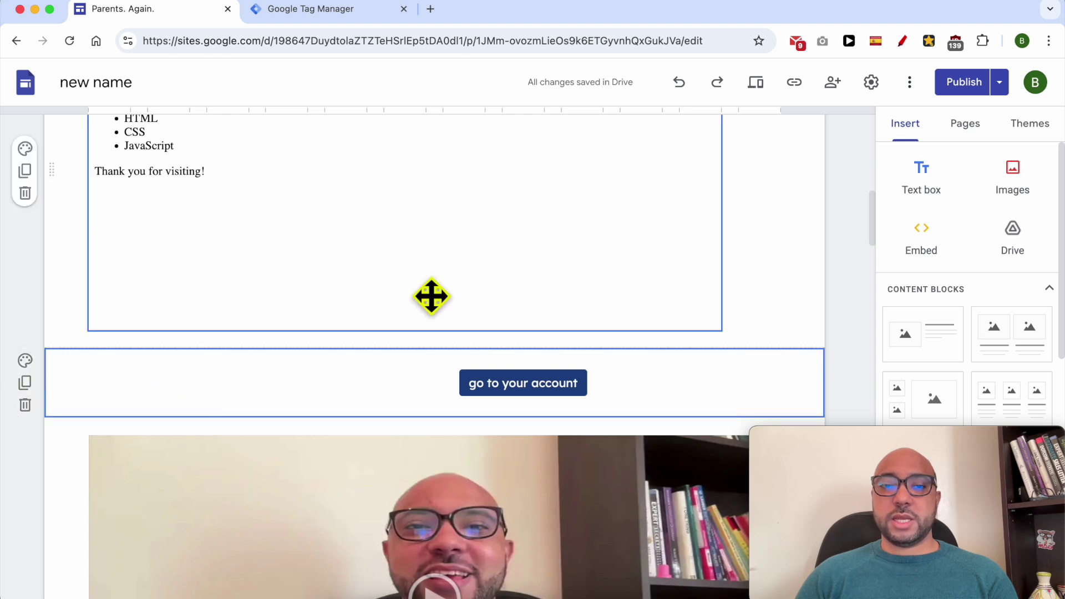
# Publish the updated site with both embeds, then return to Tag Manager's install dialog.
pyautogui.click(950, 86)
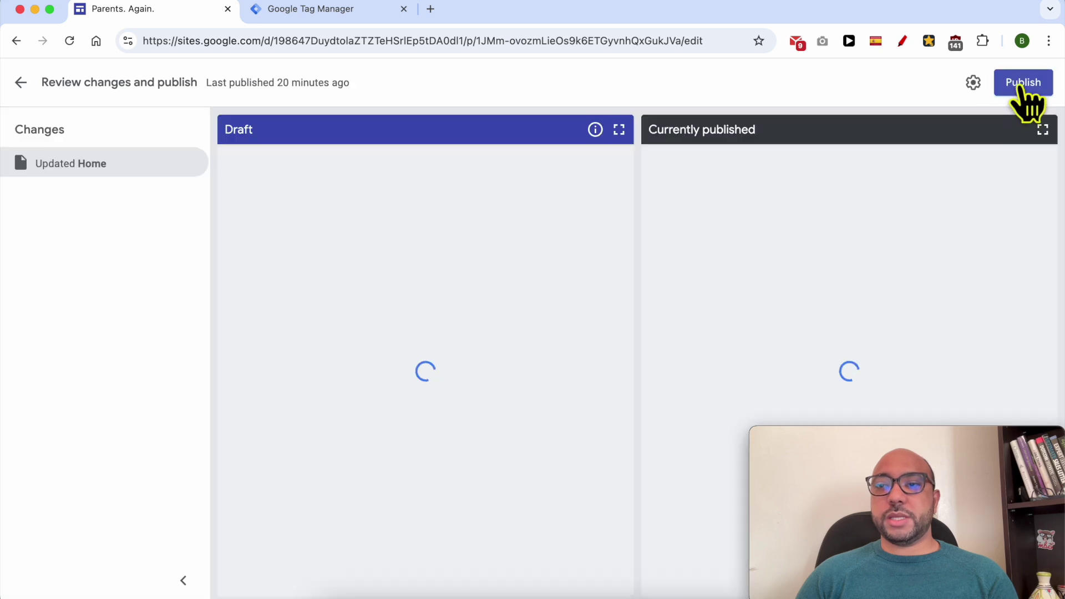
pyautogui.click(1021, 85)
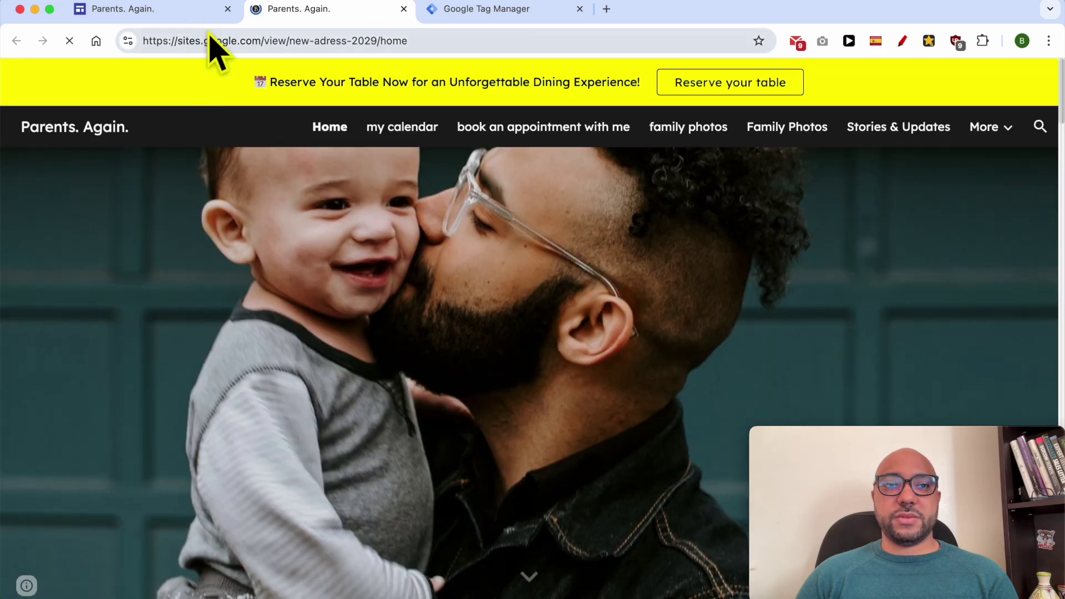
pyautogui.click(475, 10)
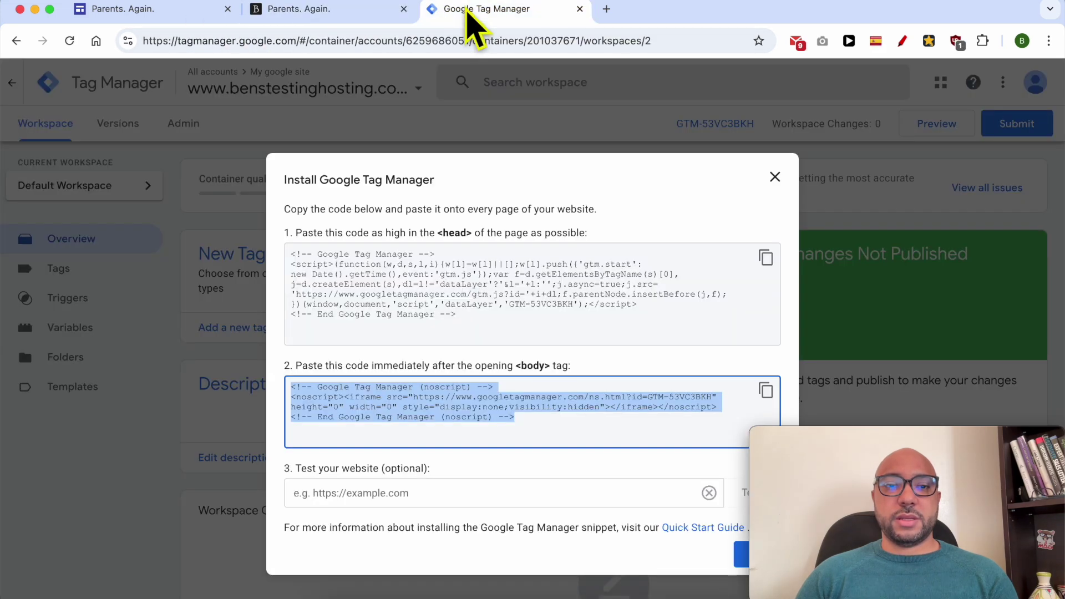
# Copy the full connected custom domain again from the site's Custom domains settings.
pyautogui.click(189, 16)
pyautogui.click(871, 82)
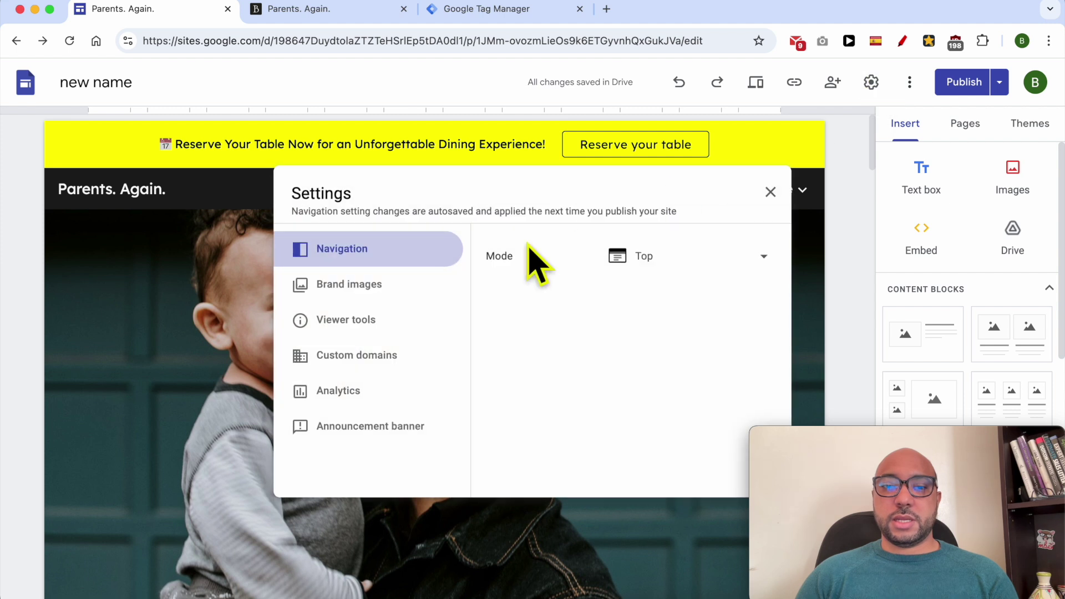
pyautogui.click(428, 362)
pyautogui.moveTo(638, 286); pyautogui.dragTo(528, 309)
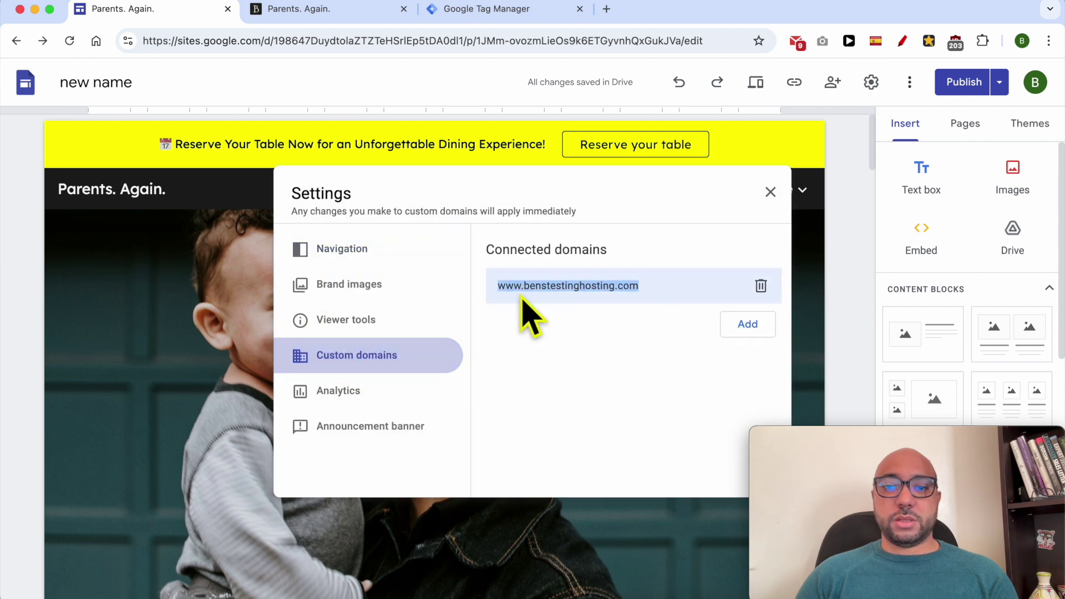
pyautogui.click(599, 285)
pyautogui.tripleClick(599, 286)
pyautogui.rightClick(599, 285)
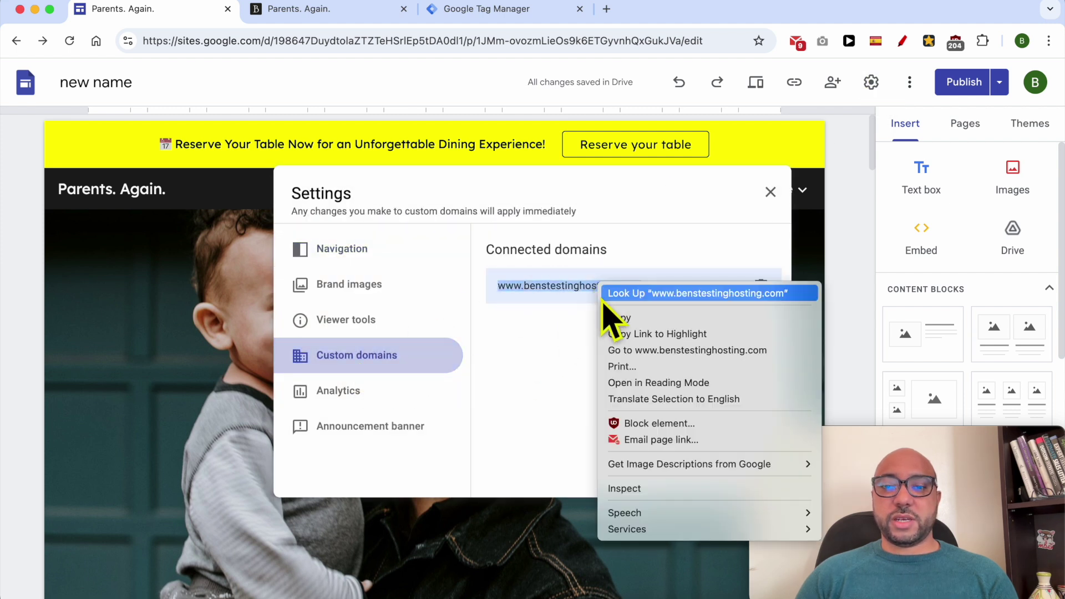
pyautogui.click(616, 318)
# Switch to Tag Manager and prepare to paste the address into the Test your website field.
pyautogui.click(452, 10)
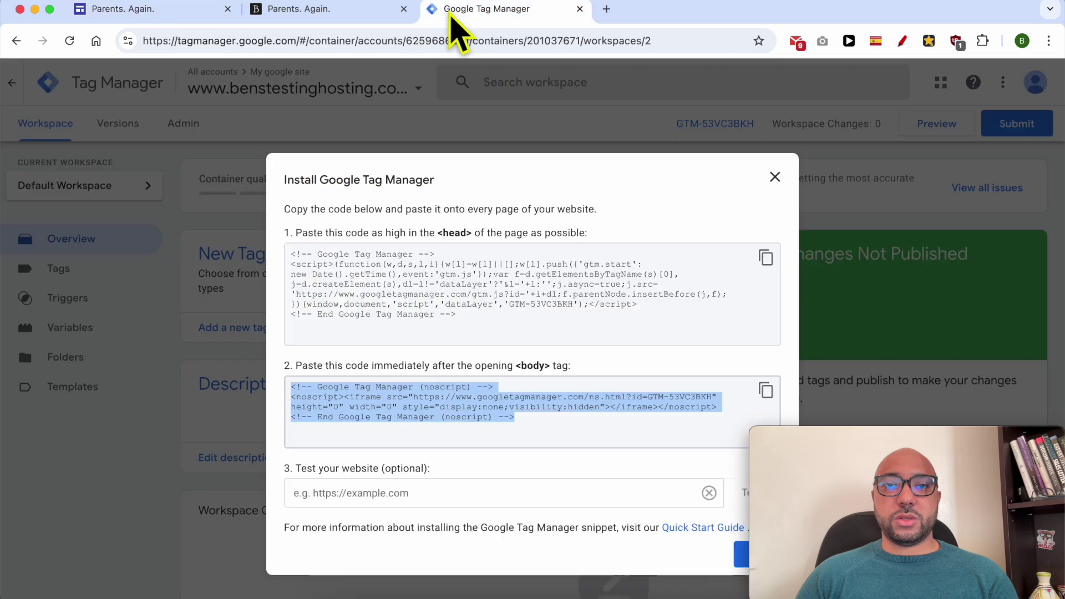
pyautogui.click(334, 492)
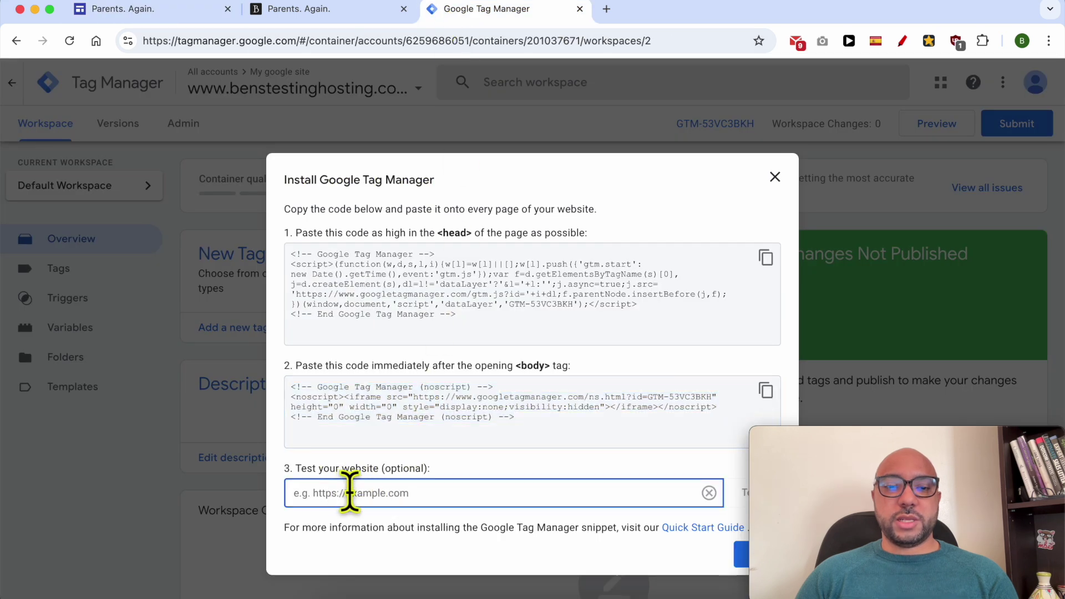
pyautogui.rightClick(351, 492)
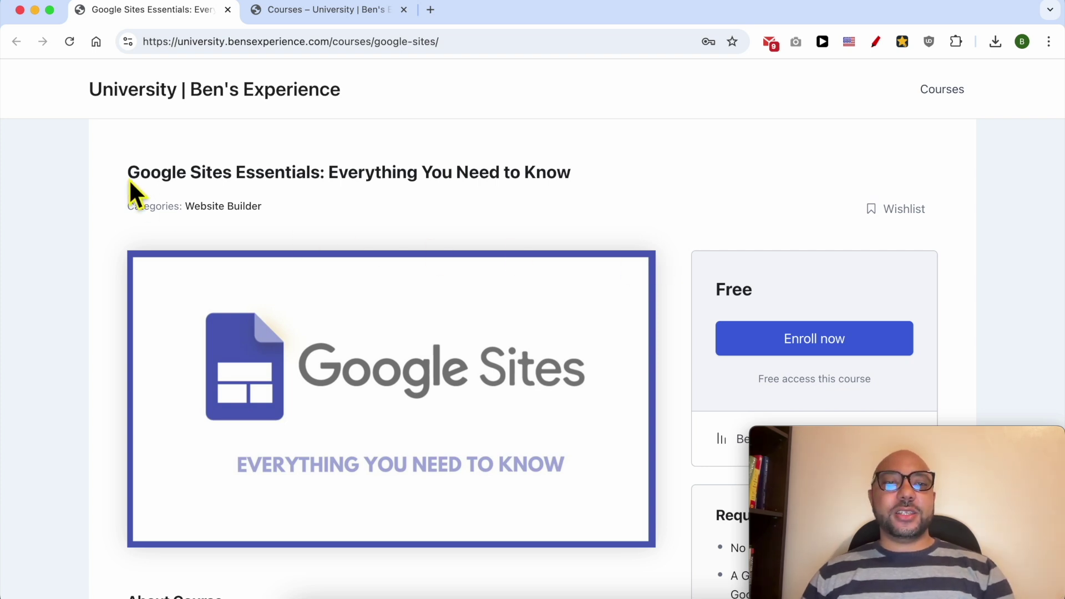
# Expand the Building Content, Enhancing Your Google Site, and Publishing and Managing lesson sections.
pyautogui.scroll(-5, 109, 232)
pyautogui.scroll(-8, 109, 232)
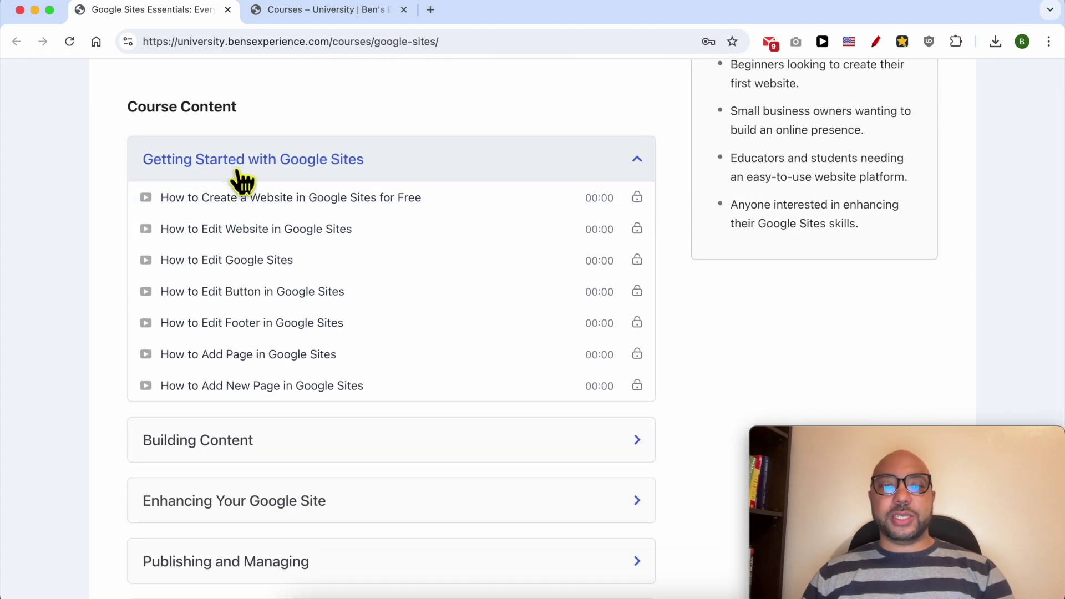
pyautogui.scroll(-2, 238, 173)
pyautogui.click(216, 311)
pyautogui.scroll(-2, 219, 314)
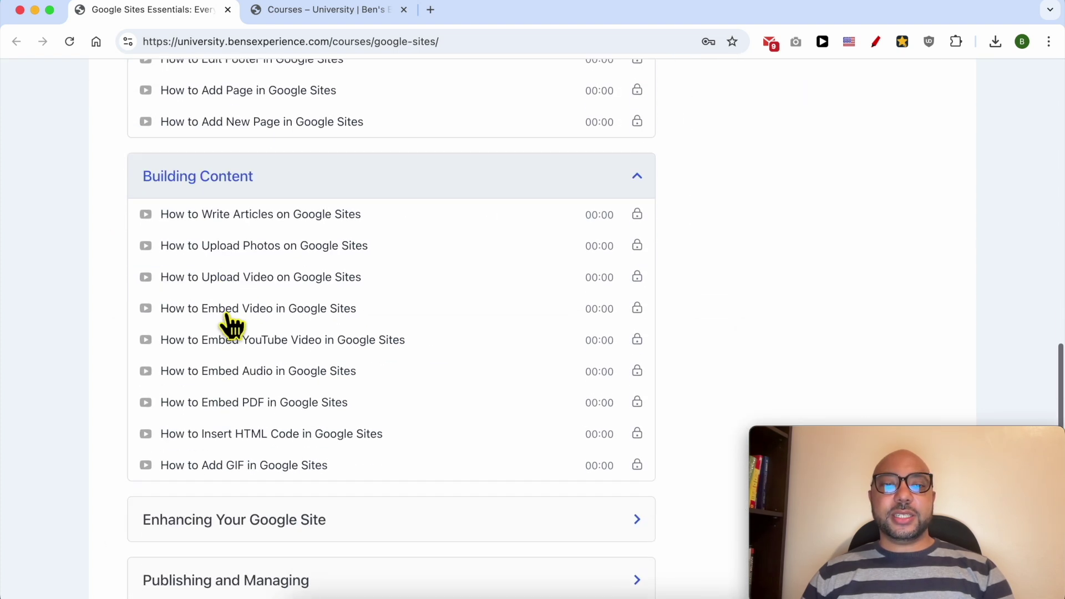
pyautogui.scroll(-1, 232, 324)
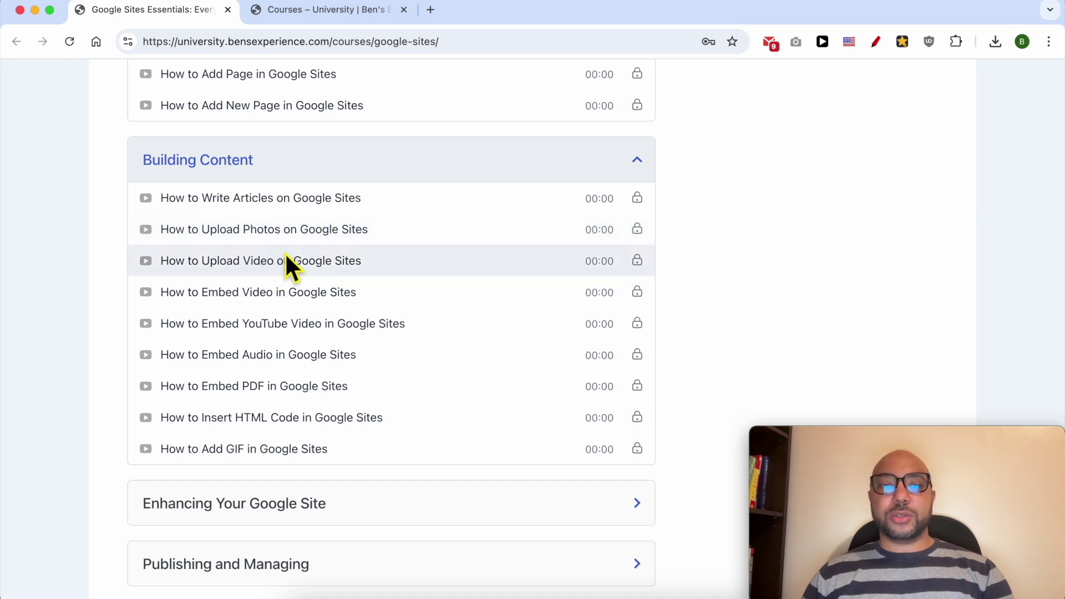
pyautogui.scroll(-4, 285, 278)
pyautogui.click(256, 291)
pyautogui.scroll(-2, 266, 338)
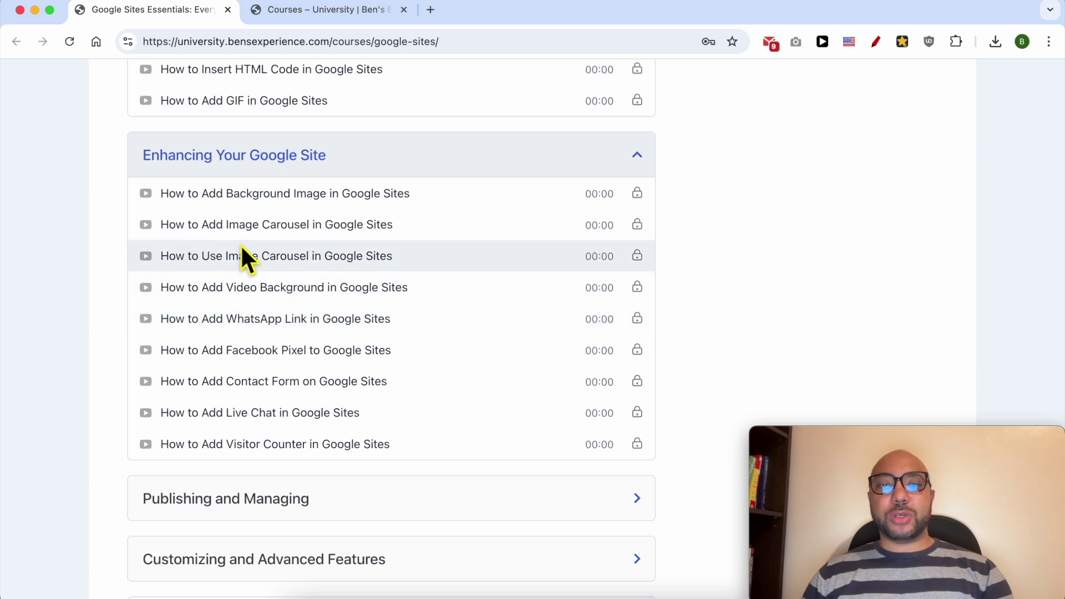
pyautogui.scroll(-2, 282, 256)
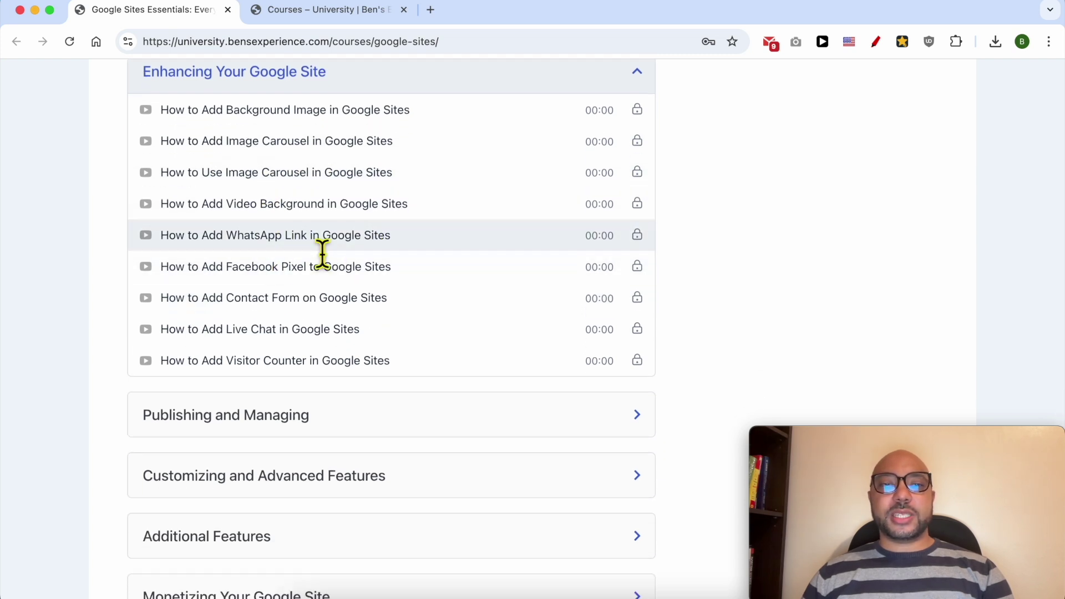
pyautogui.scroll(-3, 349, 282)
pyautogui.scroll(-1, 353, 283)
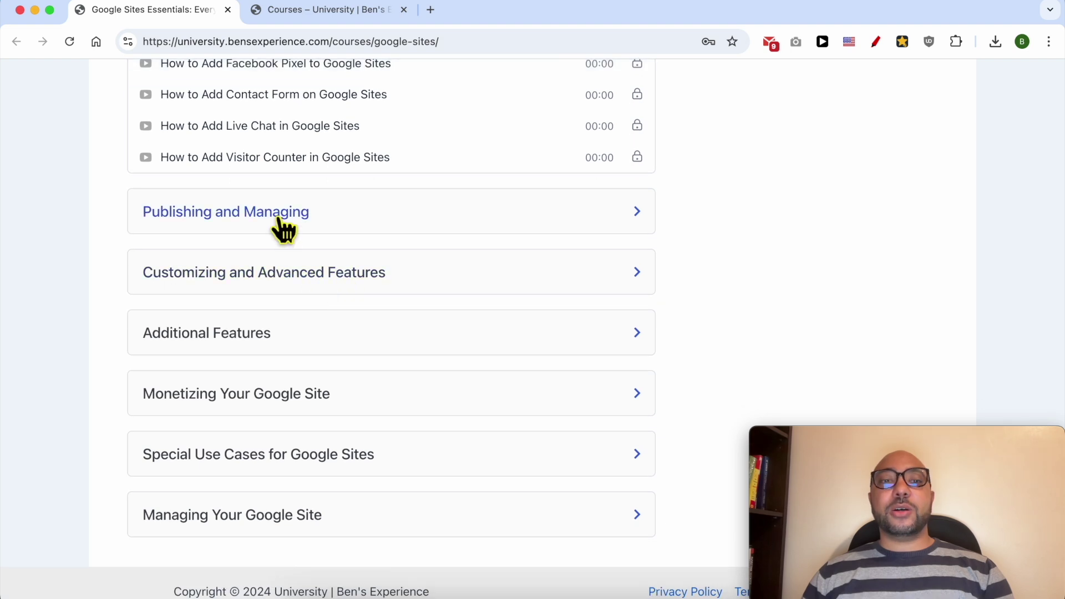
pyautogui.click(282, 213)
pyautogui.scroll(-3, 274, 260)
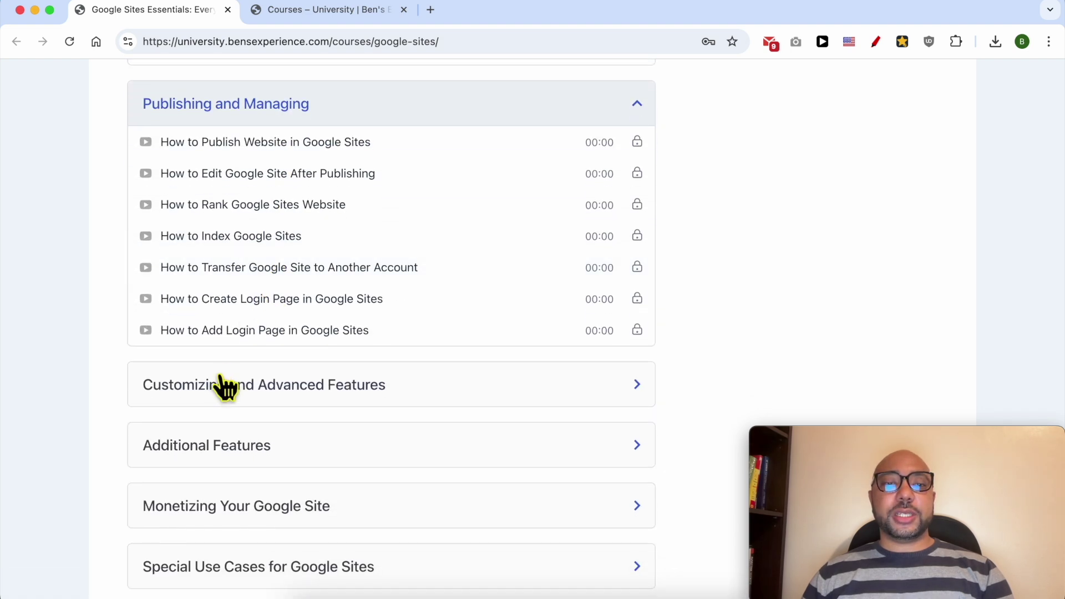
# Expand Customizing and Advanced Features and Additional Features, highlighting 'Sitemap' in a lesson title.
pyautogui.click(225, 380)
pyautogui.scroll(-5, 286, 327)
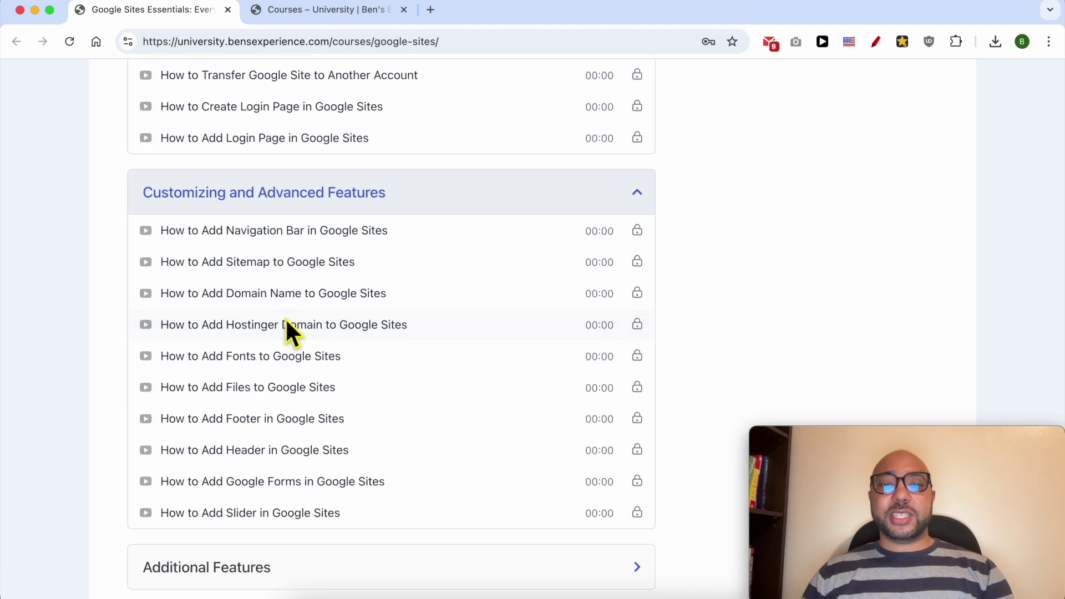
pyautogui.scroll(-2, 286, 325)
pyautogui.scroll(1, 244, 133)
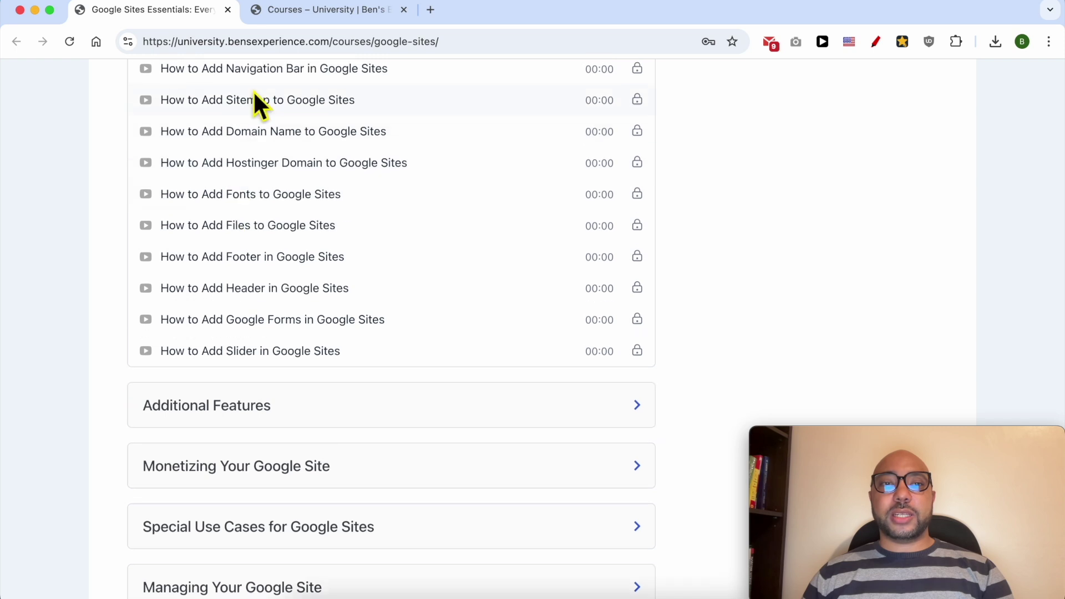
pyautogui.click(254, 108)
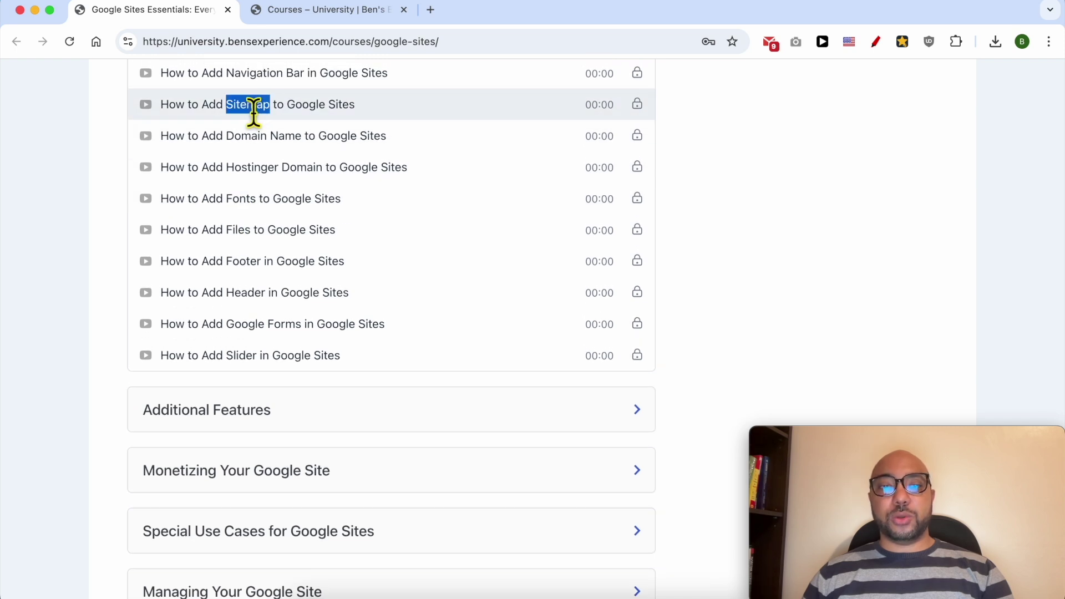
pyautogui.scroll(-3, 281, 314)
pyautogui.click(281, 315)
pyautogui.click(285, 316)
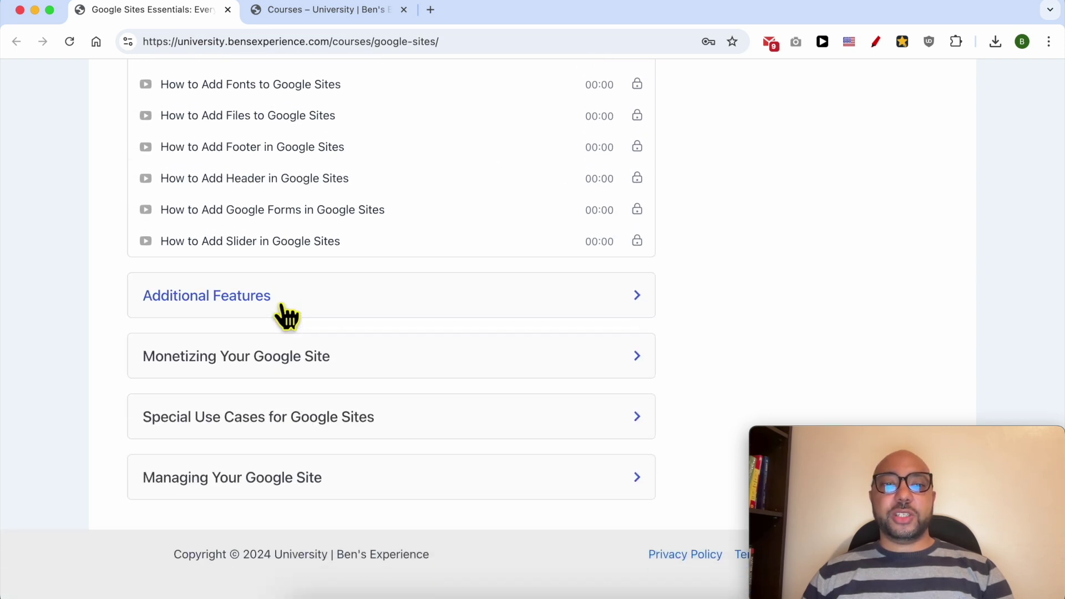
pyautogui.click(286, 317)
# Expand Monetizing, Special Use Cases and Managing Your Google Site, highlighting the login page lesson.
pyautogui.scroll(-3, 250, 294)
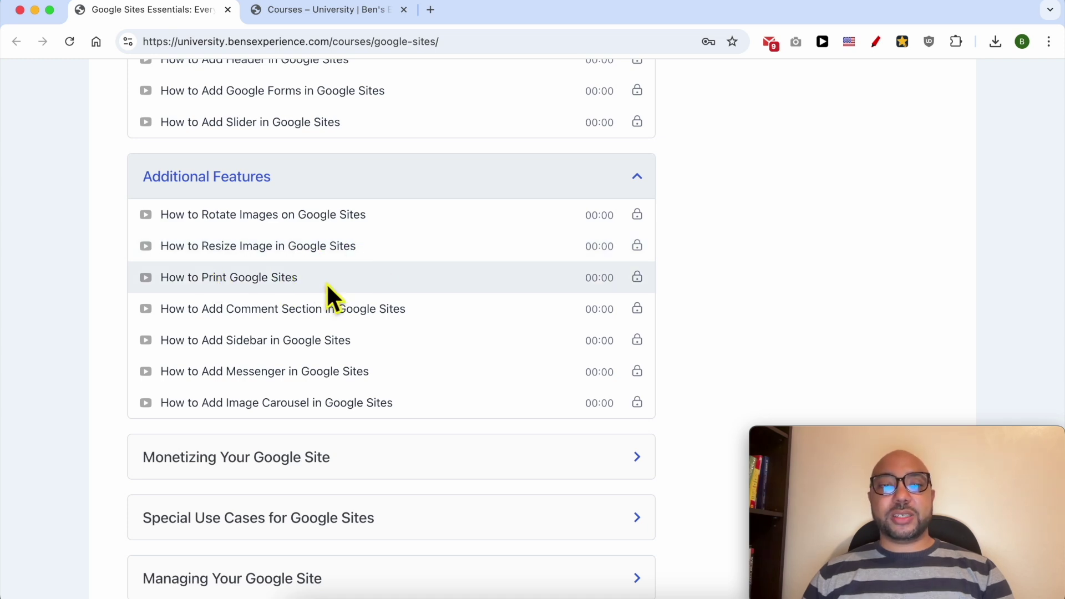
pyautogui.scroll(-3, 328, 282)
pyautogui.click(269, 372)
pyautogui.scroll(-2, 271, 375)
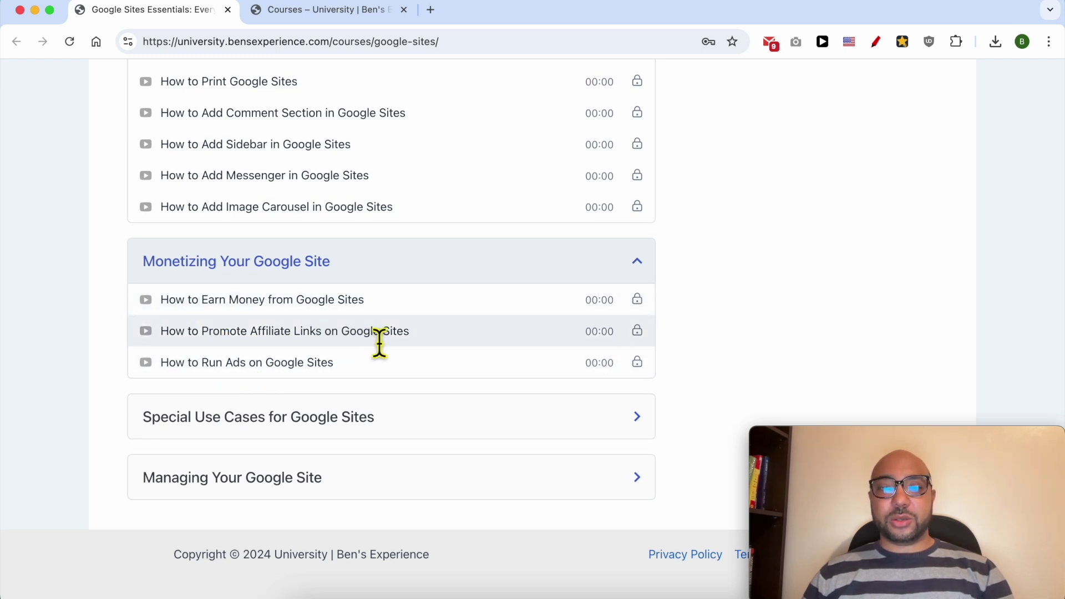
pyautogui.click(278, 420)
pyautogui.scroll(-4, 288, 383)
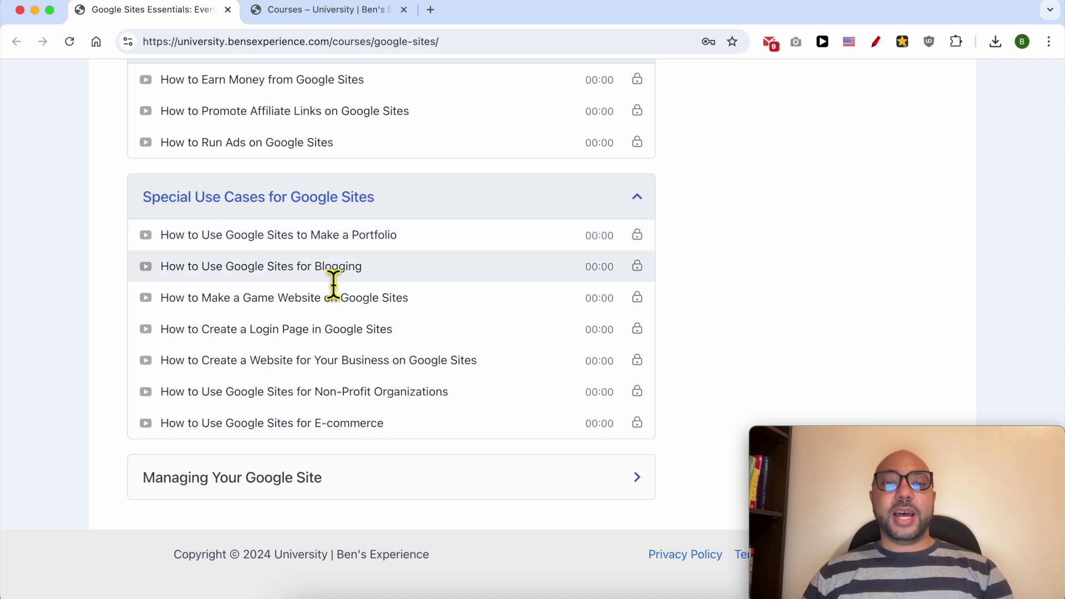
pyautogui.tripleClick(271, 343)
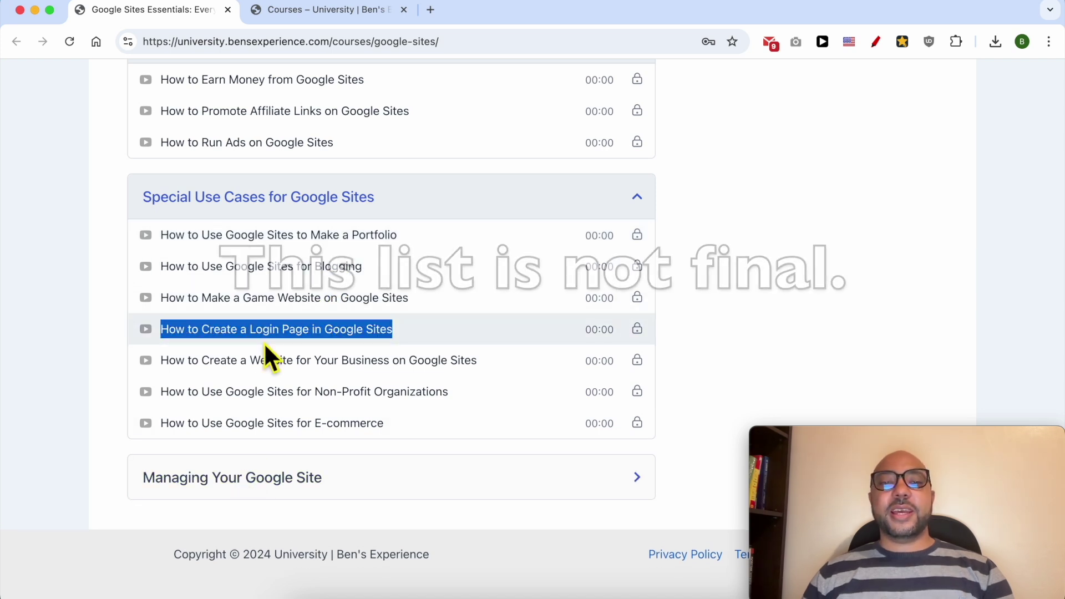
pyautogui.scroll(-1, 249, 438)
pyautogui.click(227, 484)
pyautogui.scroll(-3, 222, 477)
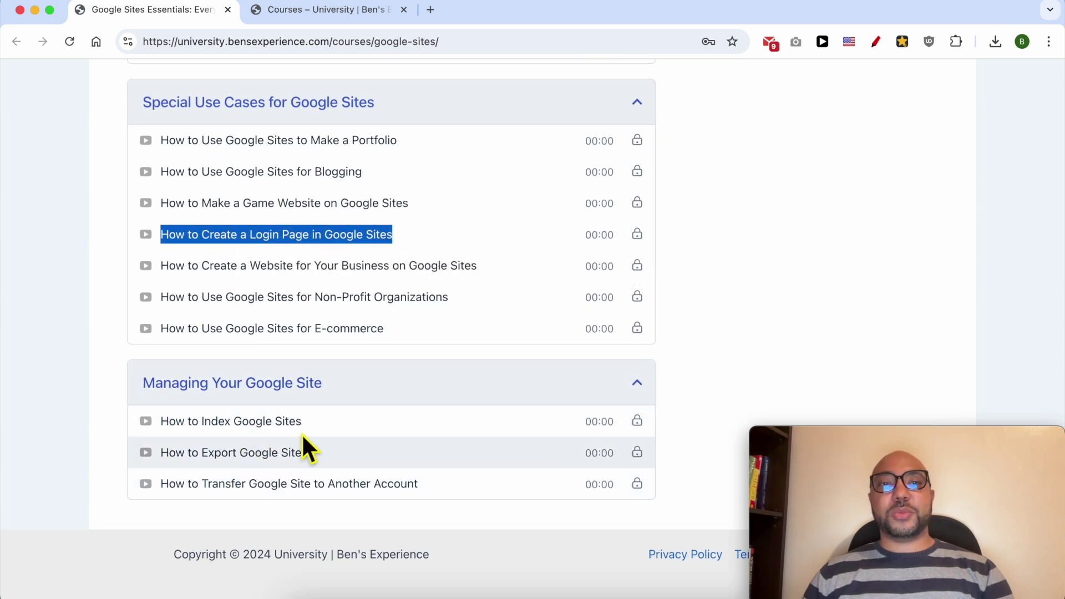
pyautogui.scroll(10, 245, 388)
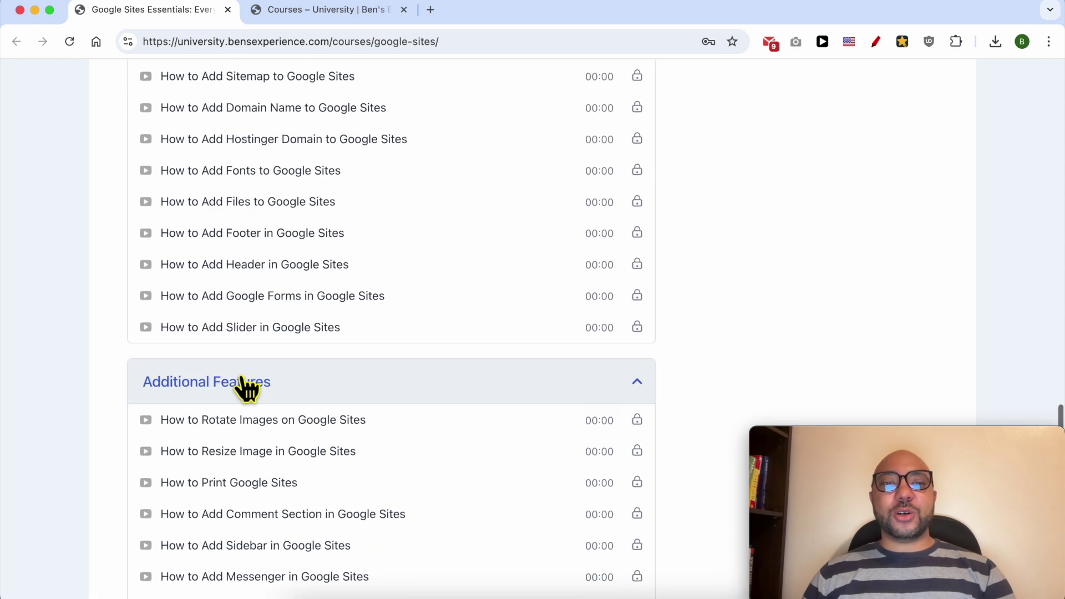
pyautogui.scroll(15, 245, 388)
pyautogui.click(319, 10)
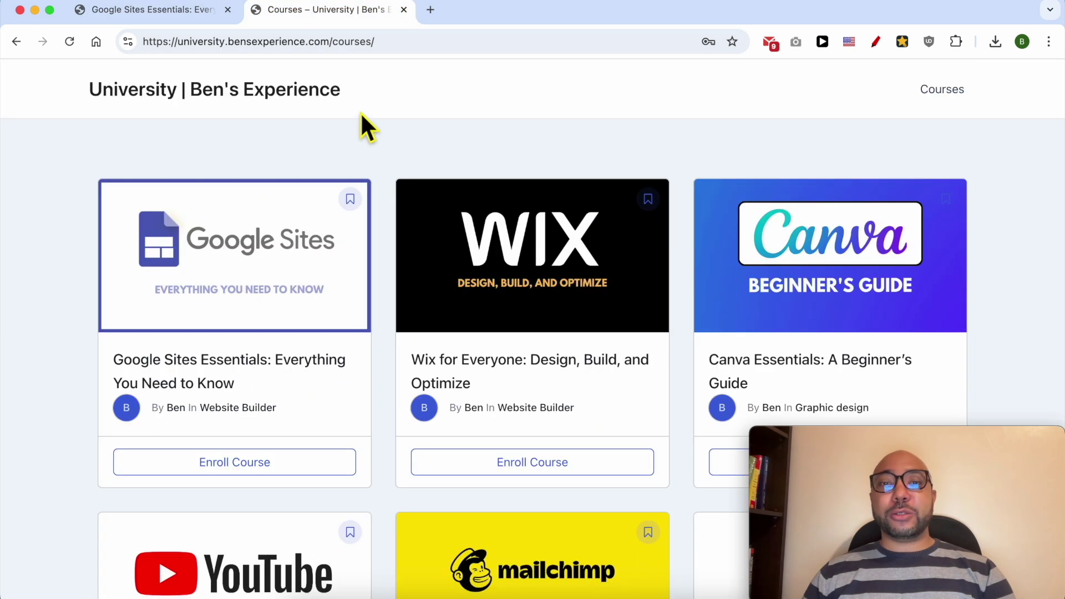
pyautogui.scroll(-6, 382, 134)
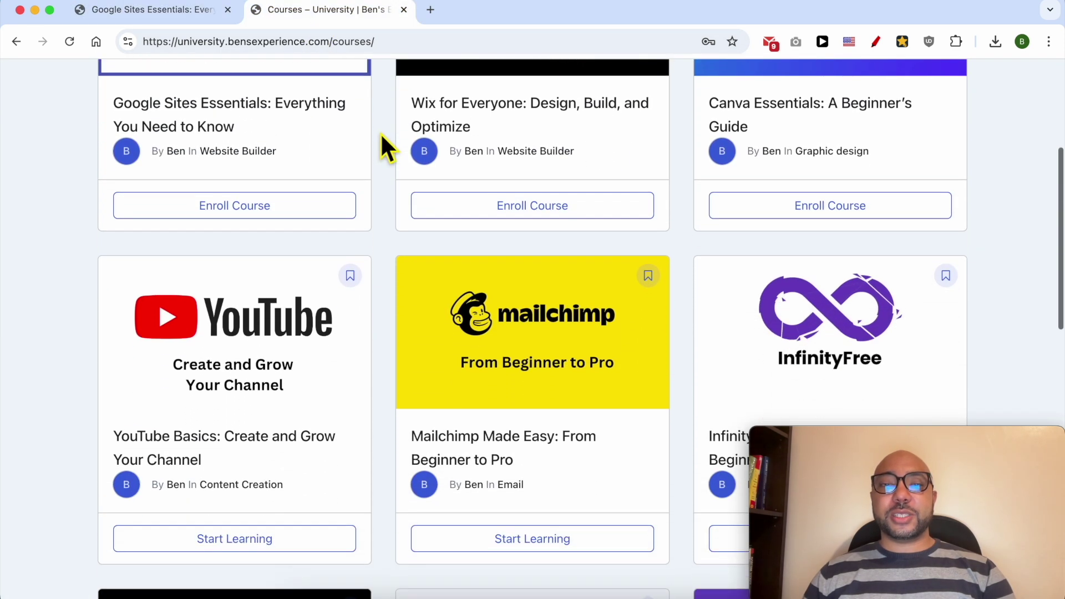
pyautogui.scroll(-2, 381, 132)
pyautogui.scroll(-8, 382, 136)
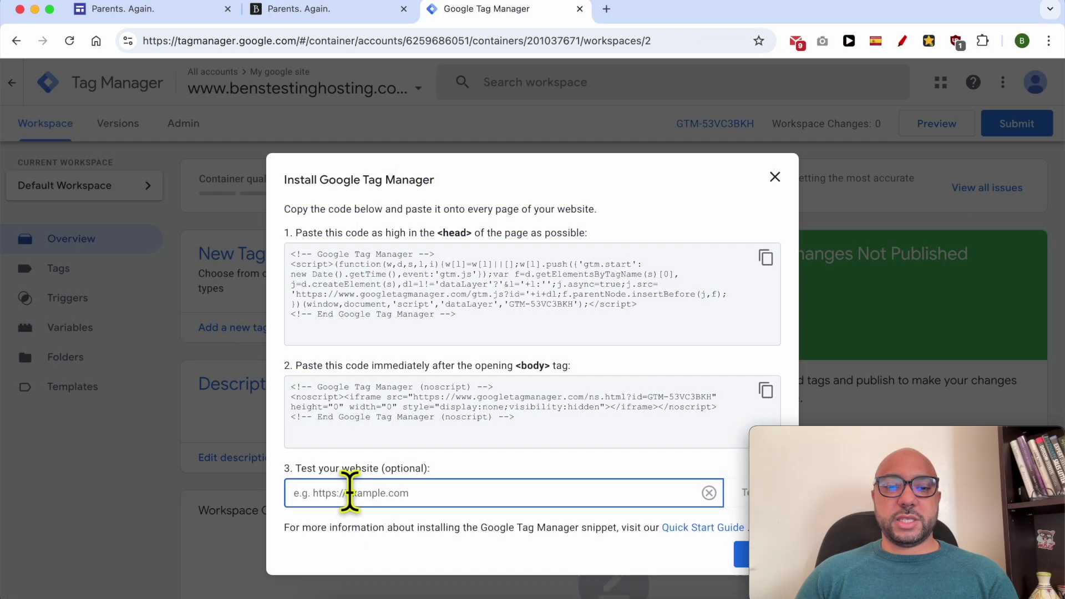
pyautogui.rightClick(351, 492)
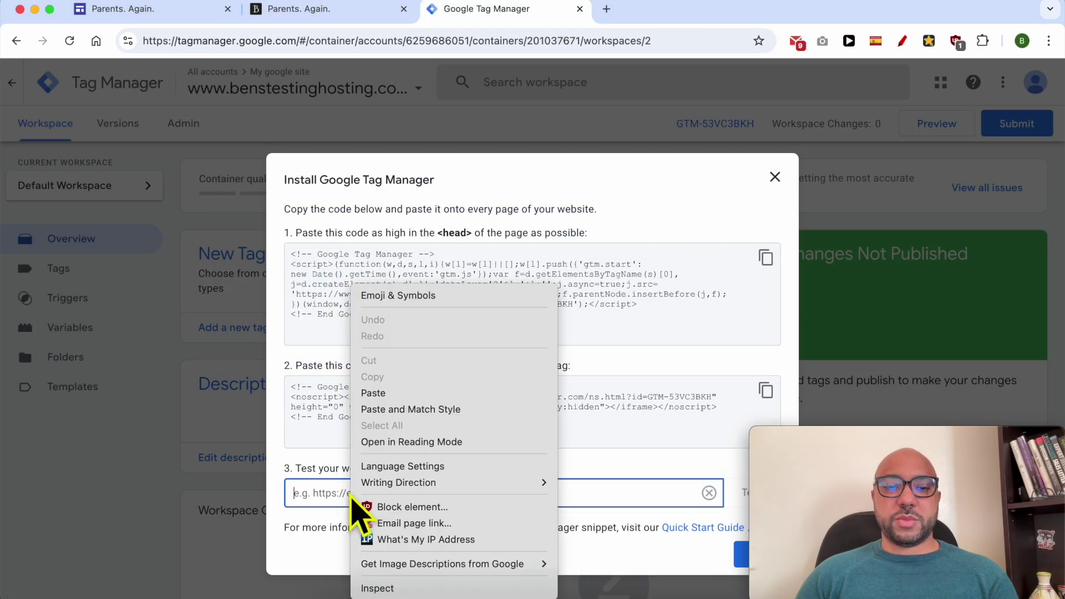
pyautogui.click(373, 393)
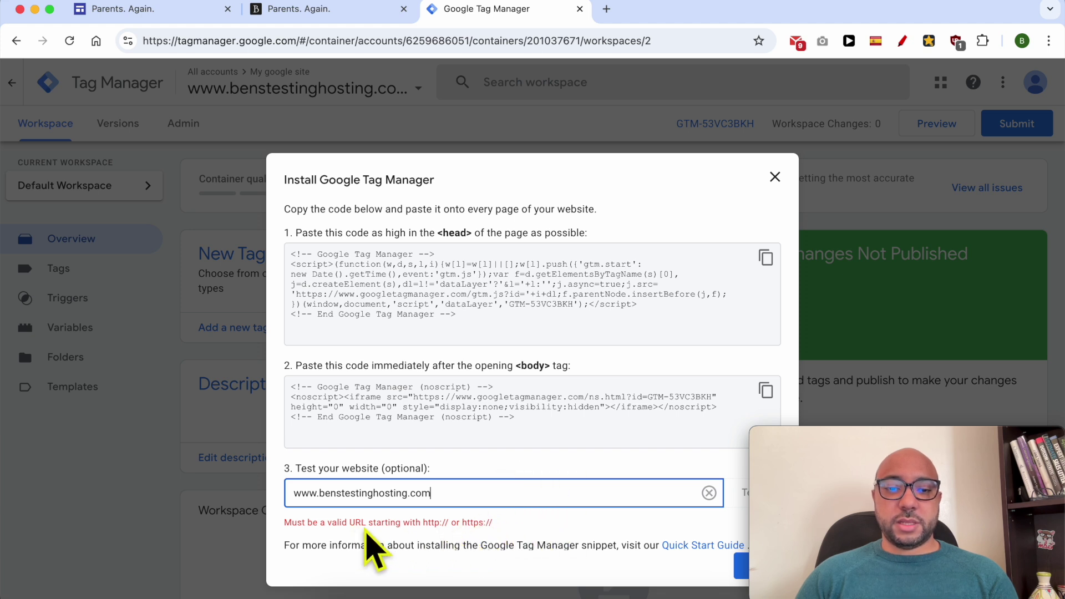
pyautogui.moveTo(501, 527); pyautogui.dragTo(466, 529)
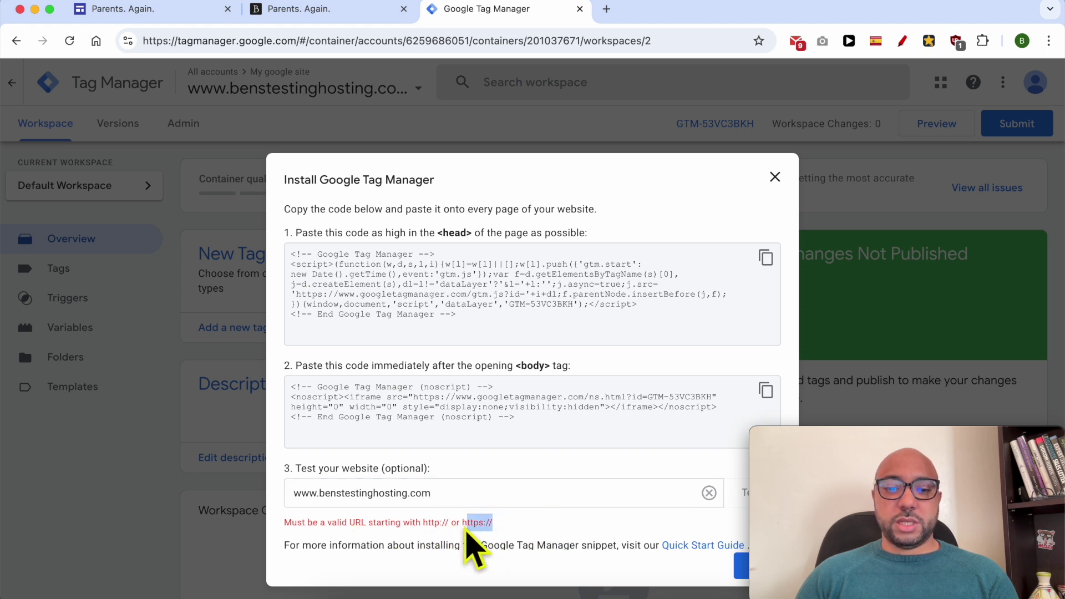
pyautogui.rightClick(470, 526)
pyautogui.click(494, 376)
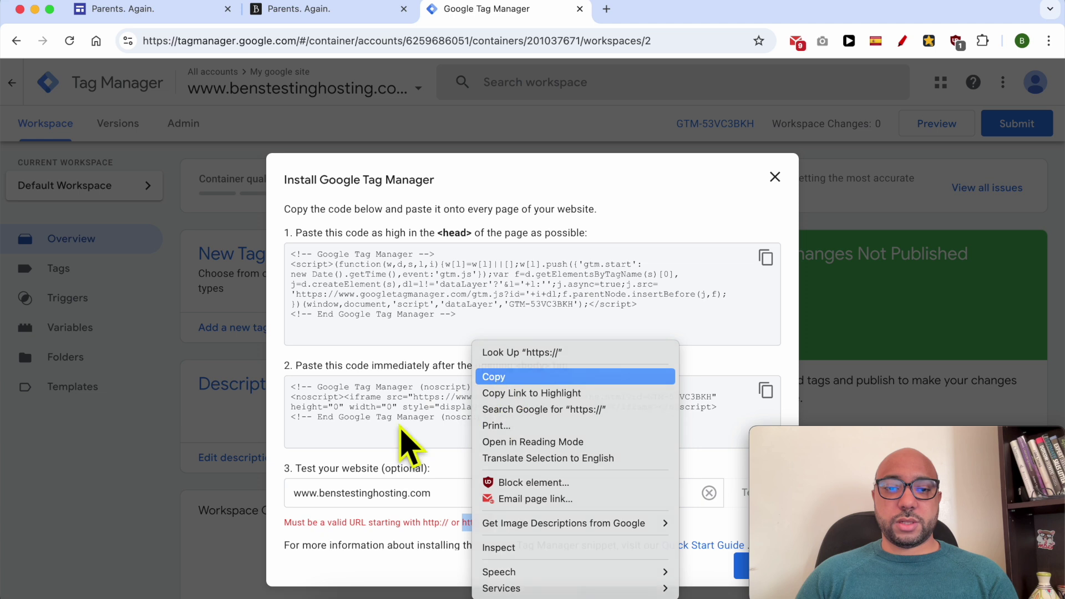
pyautogui.click(307, 488)
pyautogui.press('super+v')
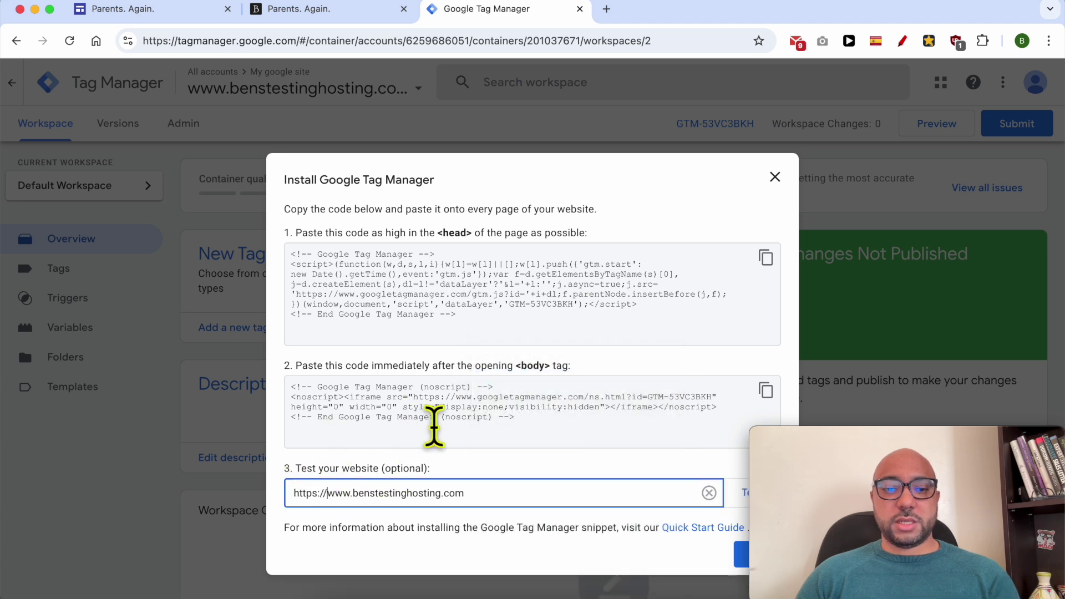
# Run the installation test to get the green check, then close the install instructions.
pyautogui.moveTo(809, 443); pyautogui.dragTo(839, 469)
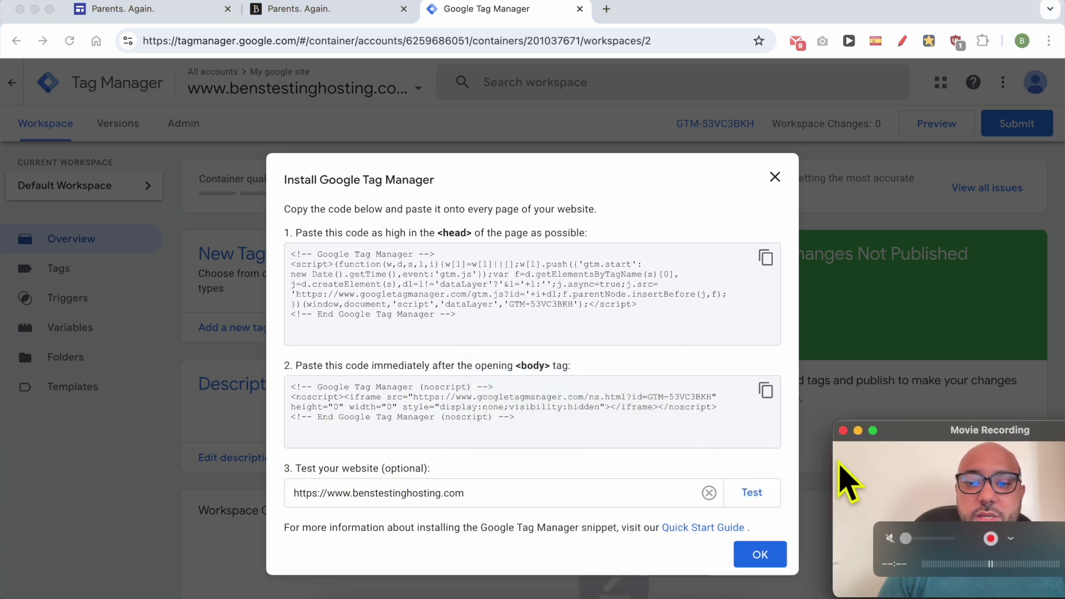
pyautogui.click(753, 493)
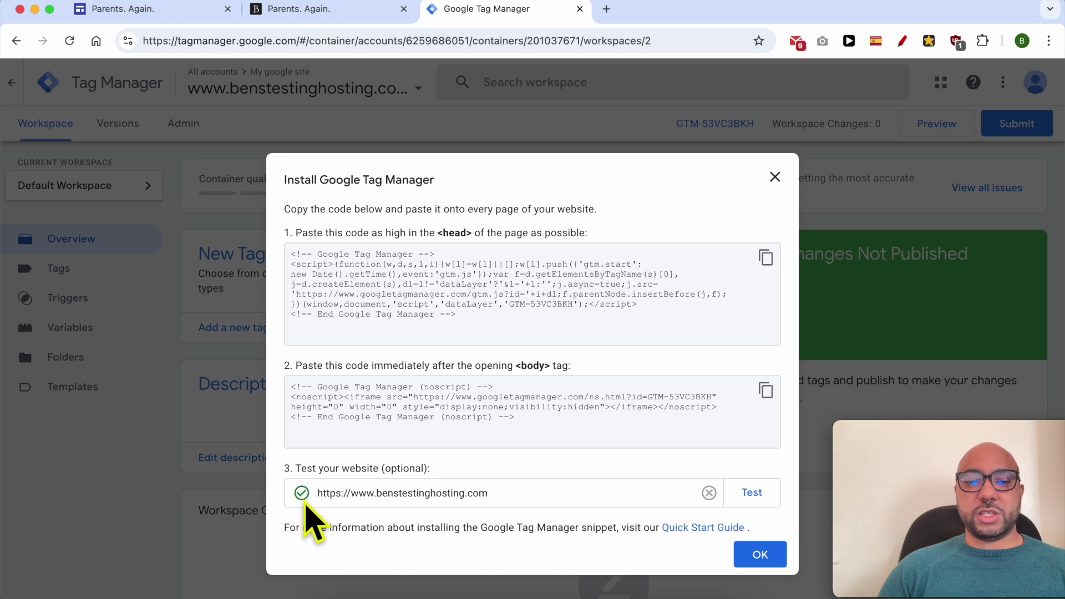
pyautogui.click(755, 558)
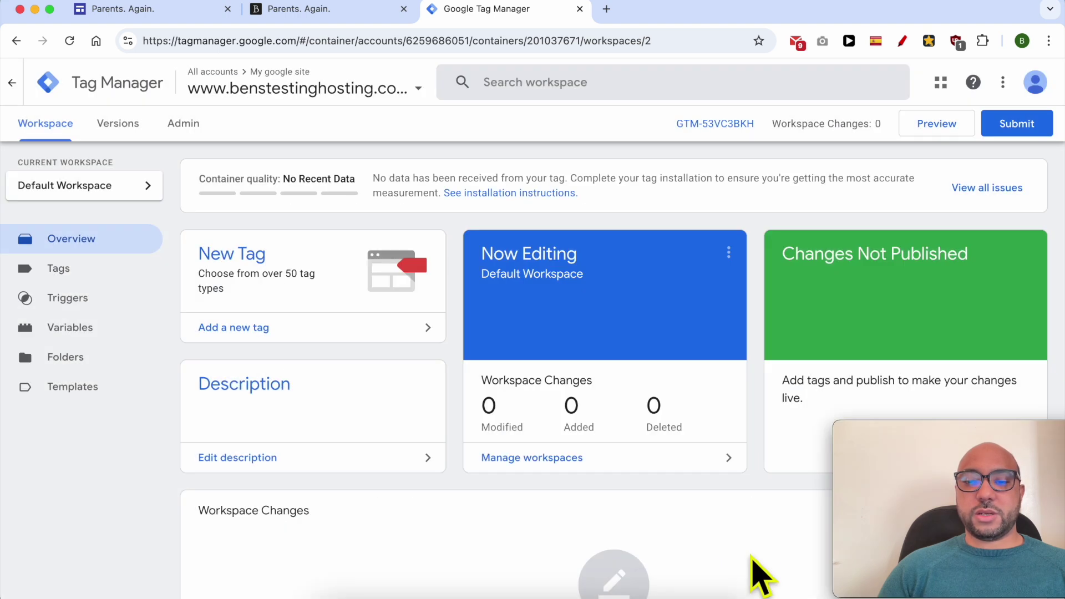